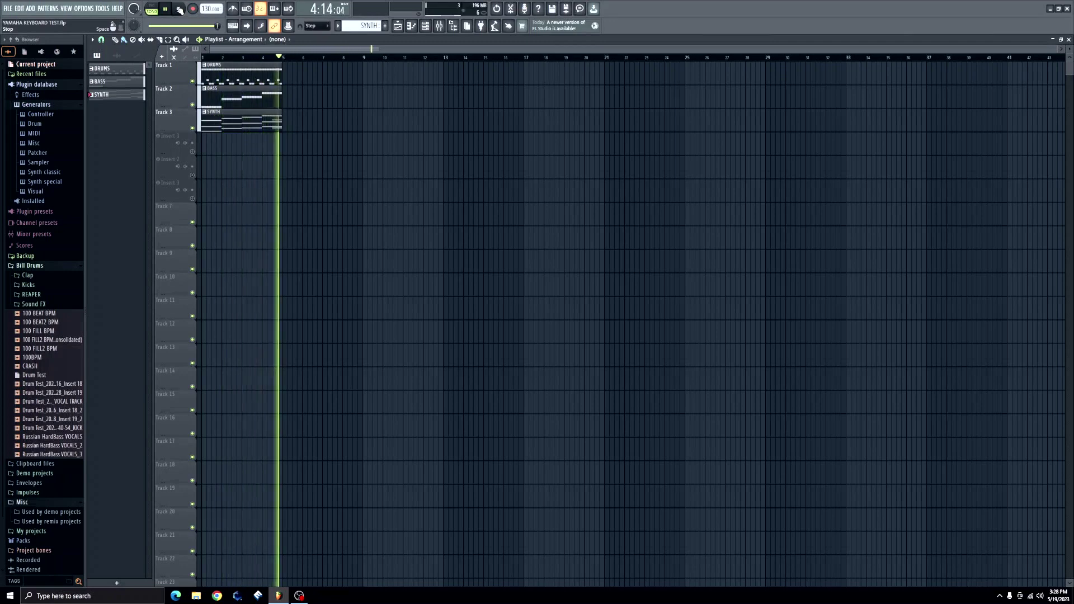
Step: Stop playback and show the channel rack, moving it lower over the empty playlist tracks
{"action": "left_click", "coordinate": [179, 9]}
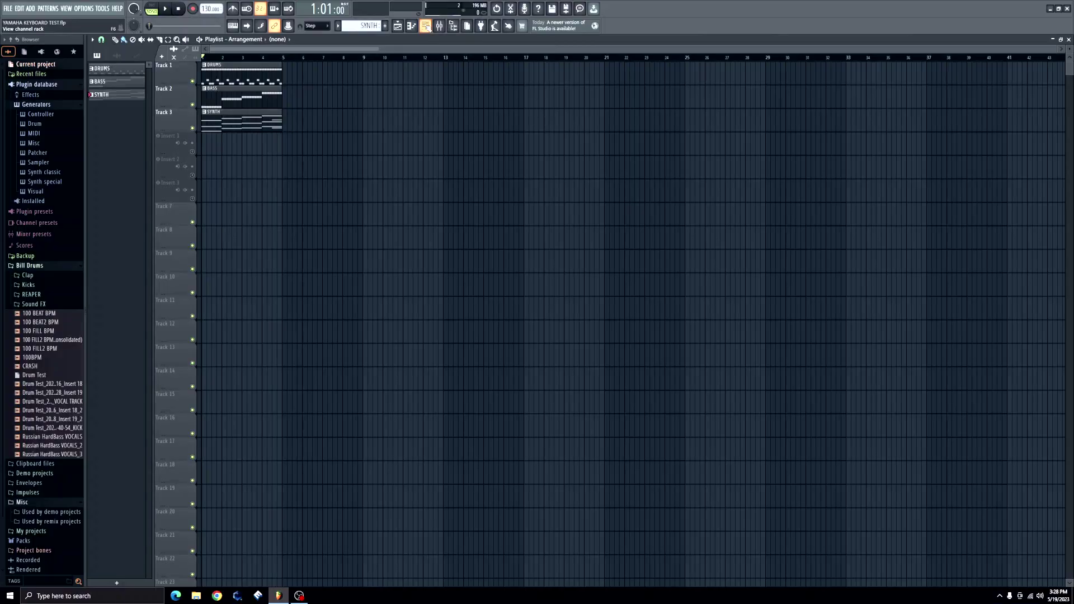
{"action": "left_click", "coordinate": [425, 26]}
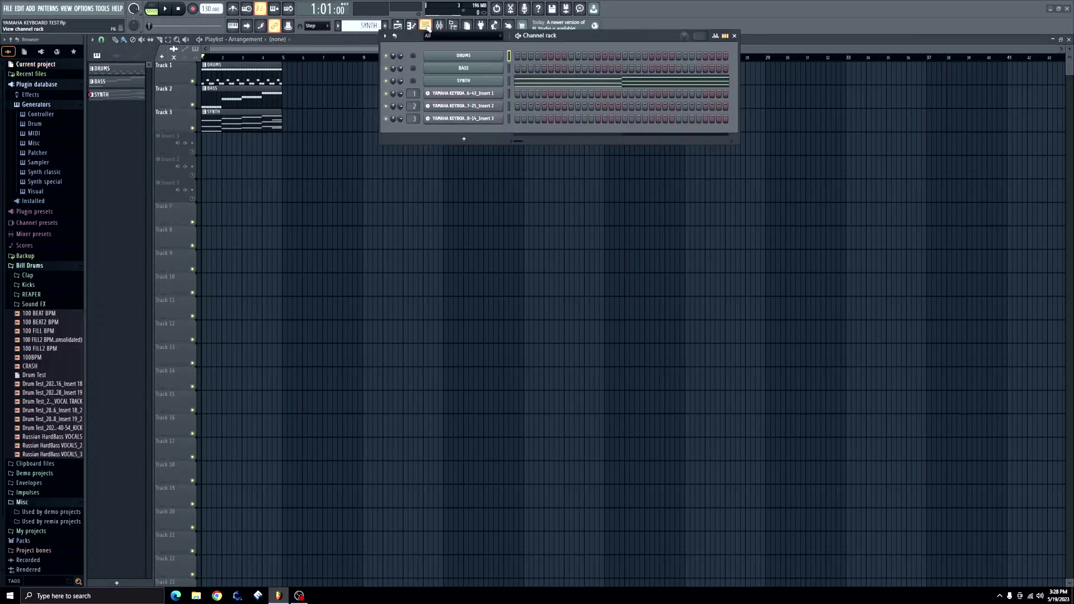
{"action": "left_click_drag", "start_coordinate": [581, 36], "coordinate": [593, 135]}
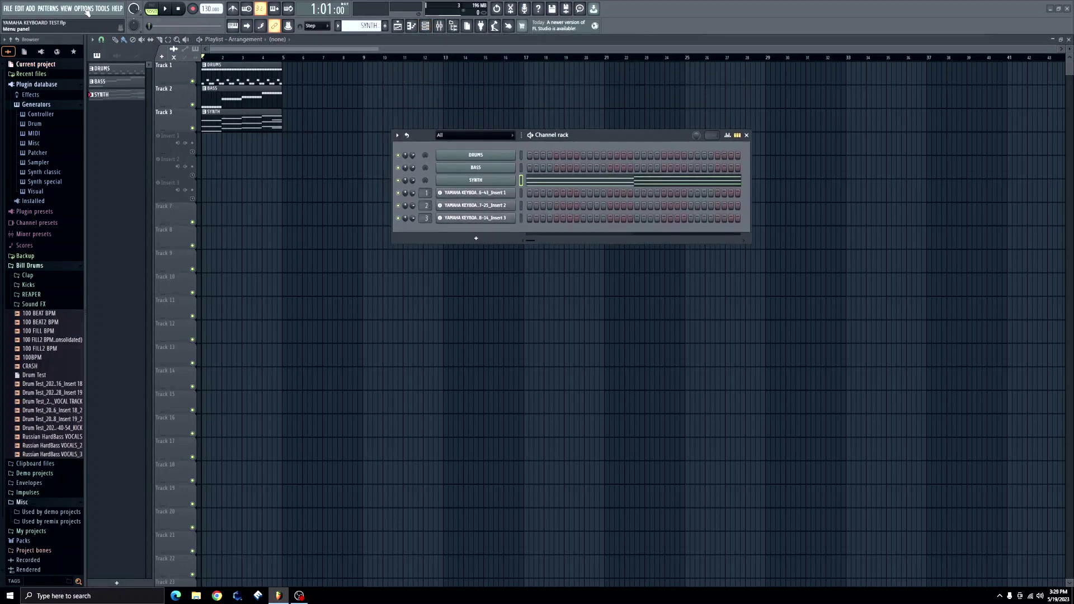
Step: Check the port number of the MIDISPORT Uno Out output against the MIDISPORT Uno In input in the MIDI settings
{"action": "left_click", "coordinate": [84, 8]}
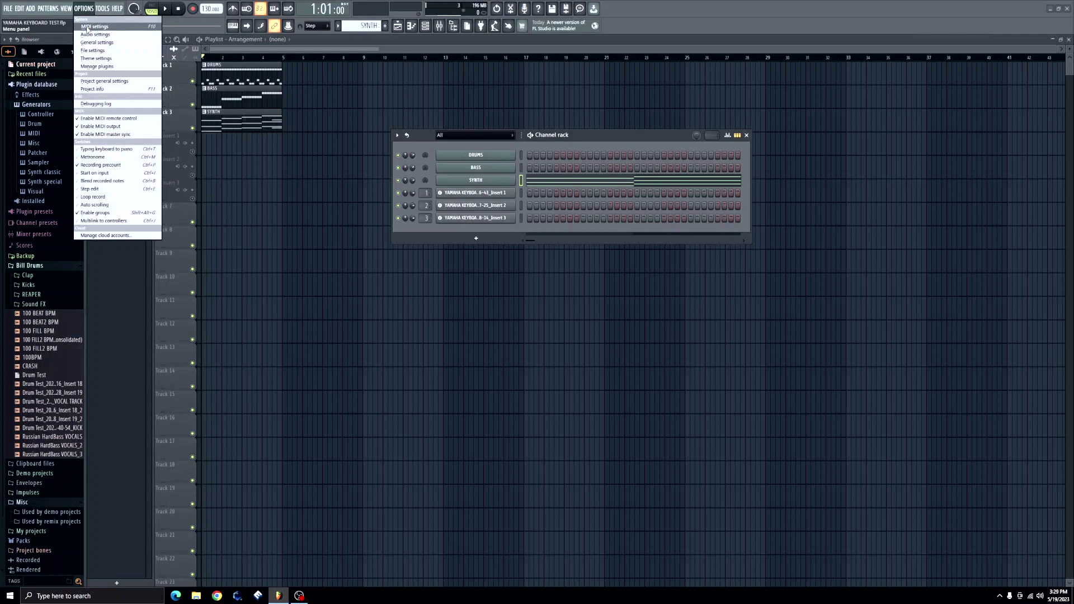
{"action": "left_click", "coordinate": [93, 26]}
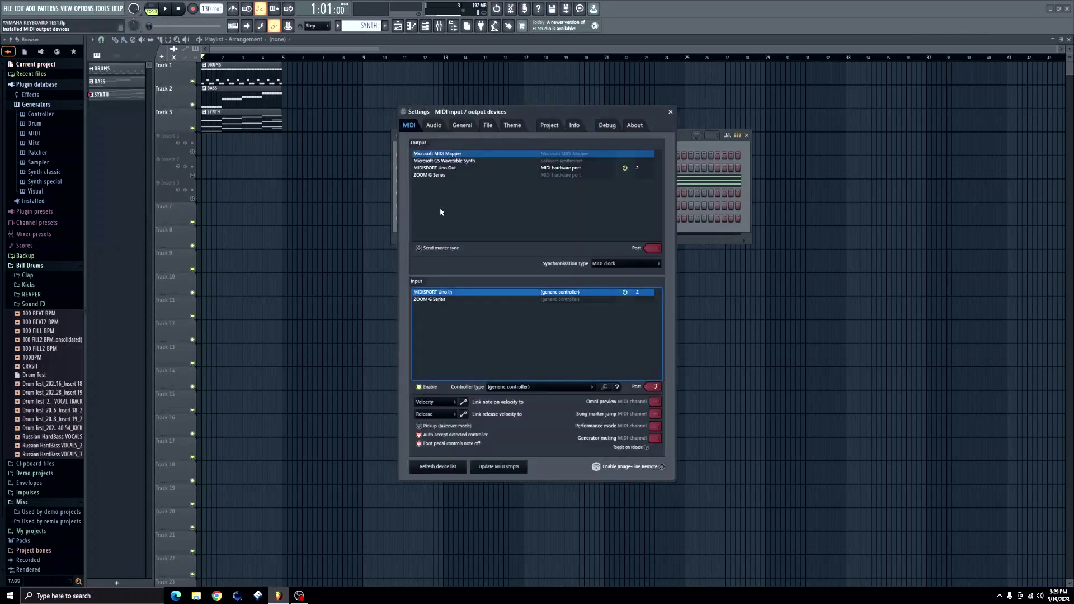
{"action": "left_click", "coordinate": [463, 168]}
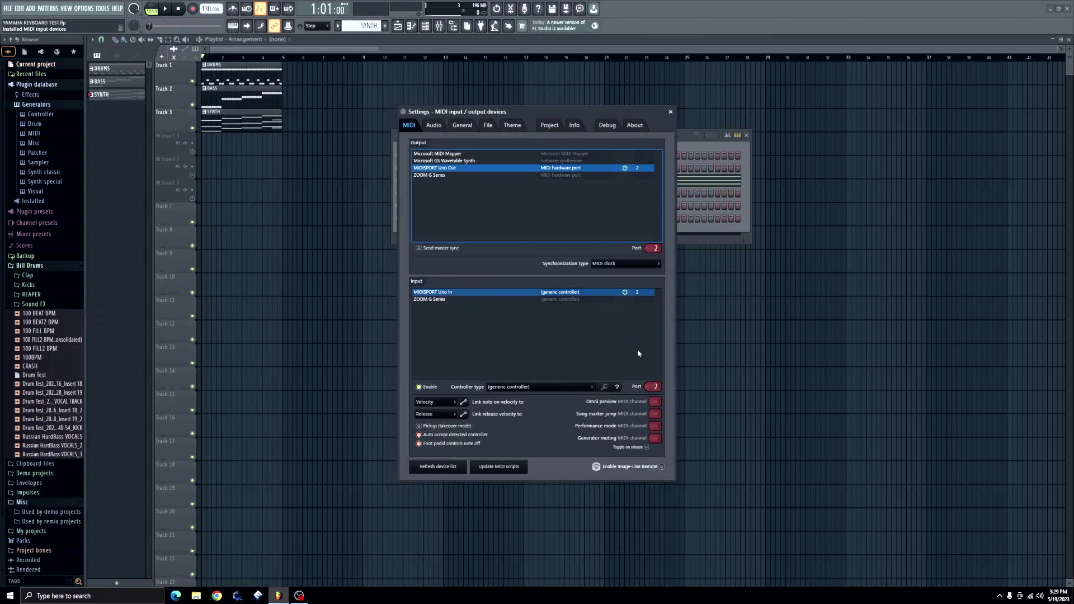
{"action": "left_click", "coordinate": [672, 113]}
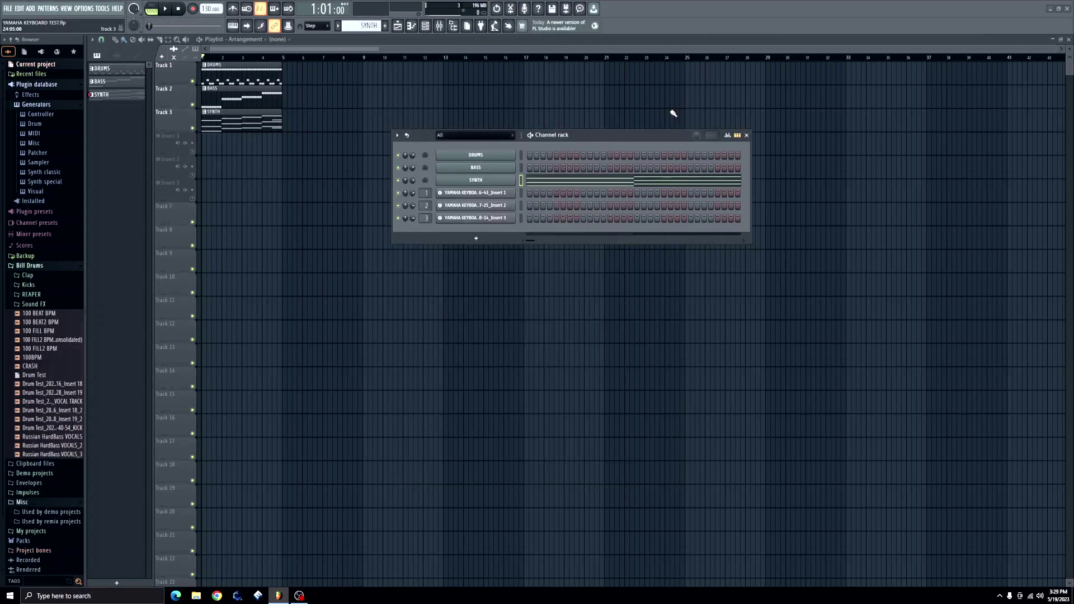
Step: Examine the channel, bank, patch and port settings of the BASS, SYNTH and DRUMS MIDI Out channels
{"action": "left_click", "coordinate": [476, 168]}
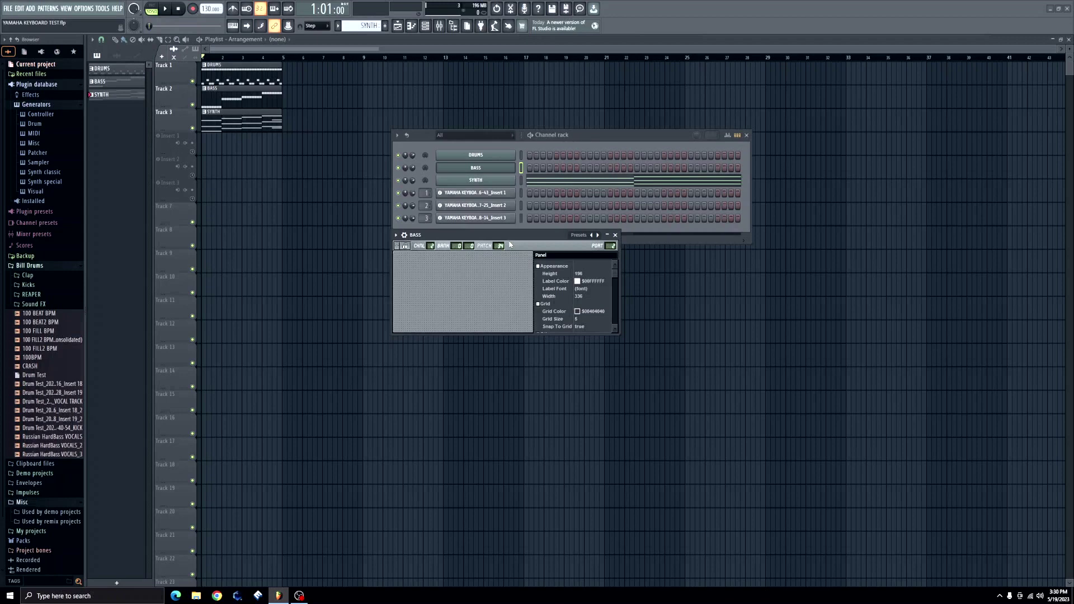
{"action": "left_click", "coordinate": [616, 235]}
{"action": "left_click", "coordinate": [476, 181]}
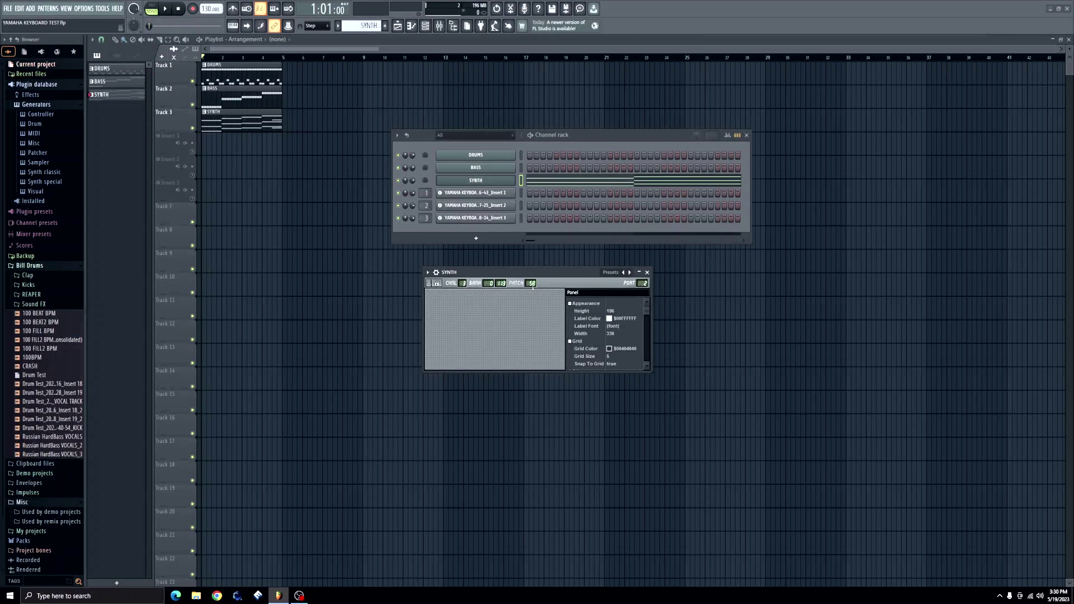
{"action": "left_click", "coordinate": [647, 273]}
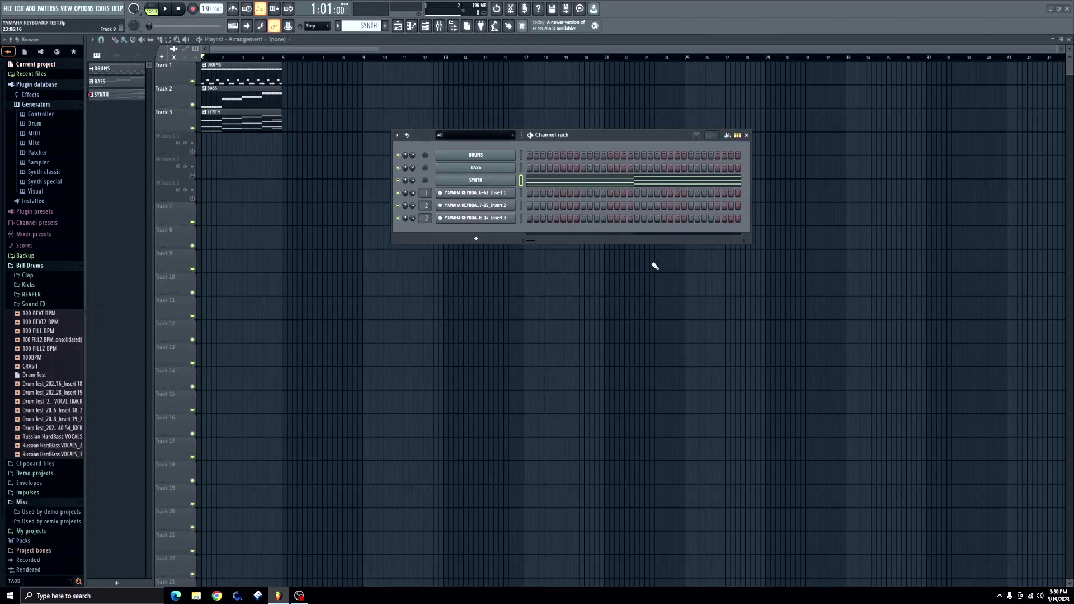
{"action": "left_click", "coordinate": [479, 157]}
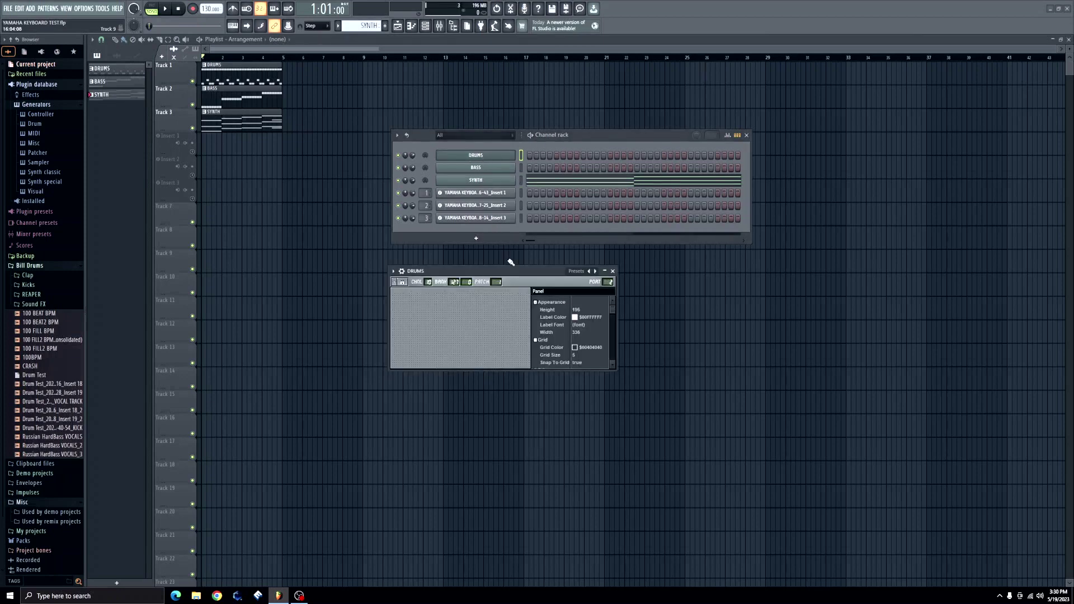
{"action": "left_click_drag", "start_coordinate": [510, 277], "coordinate": [516, 285]}
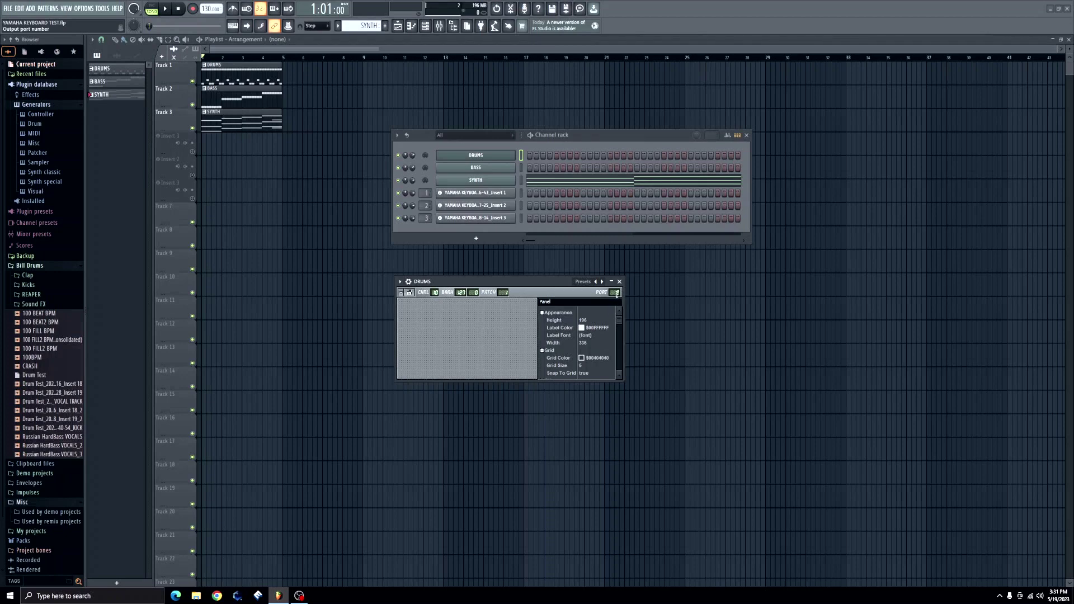
{"action": "scroll", "coordinate": [616, 293], "scroll_direction": "up", "scroll_amount": 2}
{"action": "left_click", "coordinate": [620, 281]}
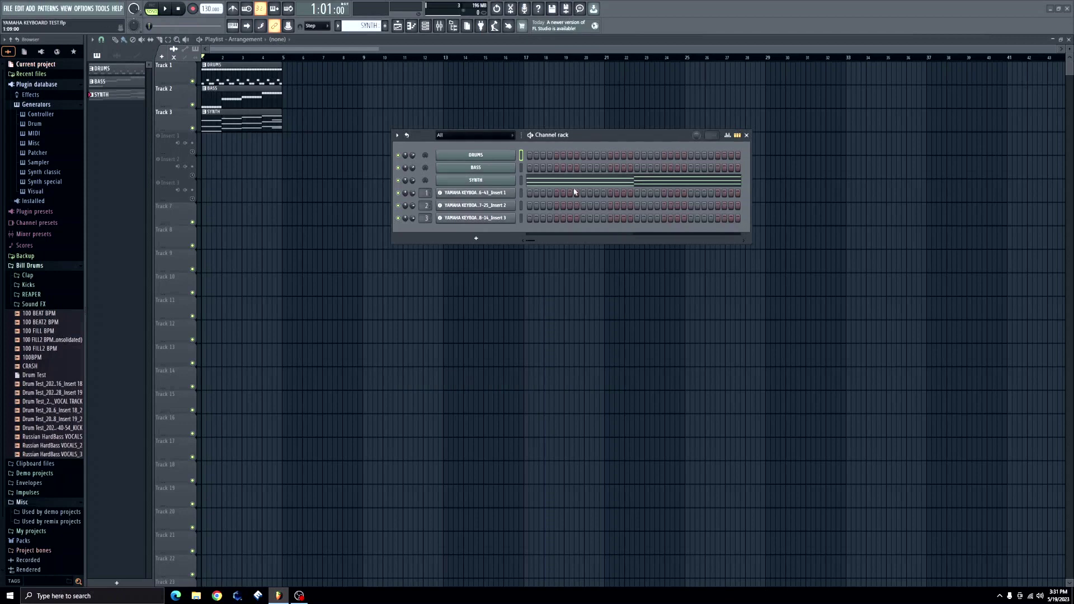
Step: Examine the notes of the DRUMS and BASS patterns in the piano roll
{"action": "double_click", "coordinate": [230, 76]}
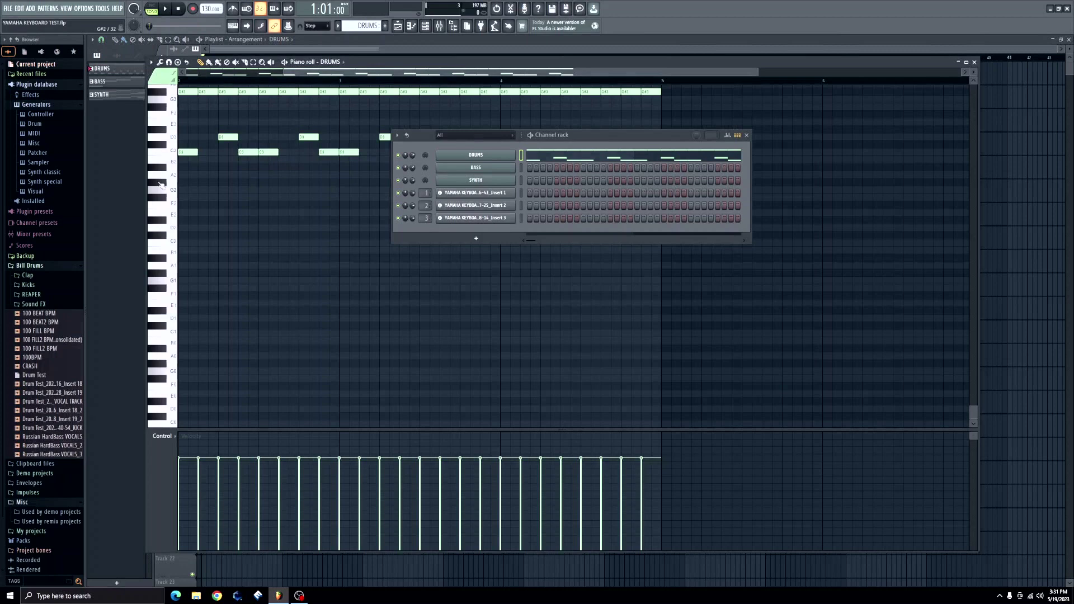
{"action": "scroll", "coordinate": [166, 160], "scroll_direction": "up", "scroll_amount": 5}
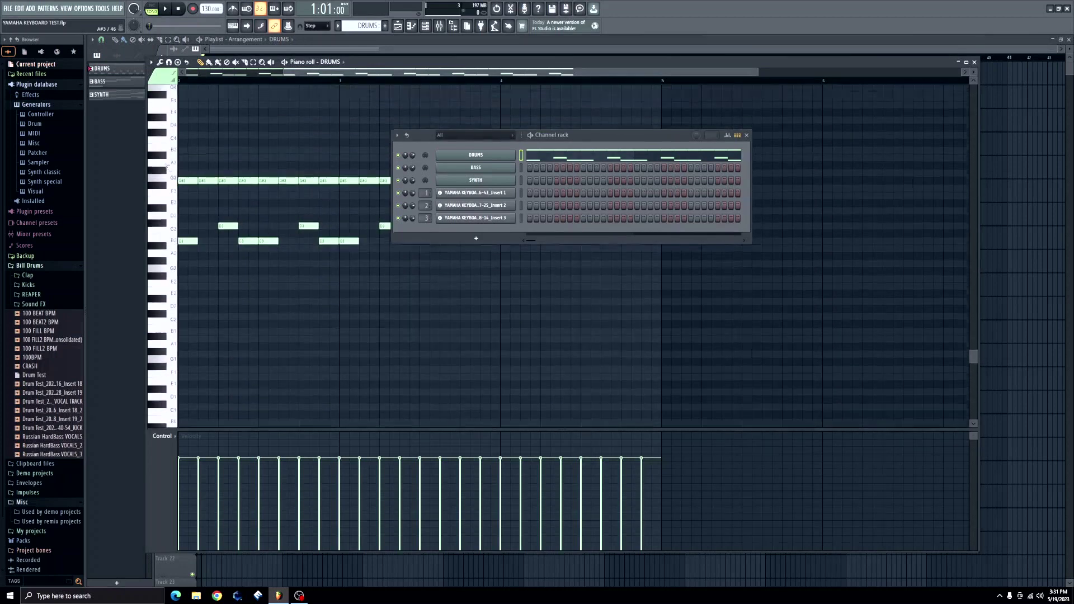
{"action": "mouse_move", "coordinate": [166, 151]}
{"action": "left_mouse_down"}
{"action": "mouse_move", "coordinate": [164, 288]}
{"action": "mouse_move", "coordinate": [164, 166]}
{"action": "left_mouse_up"}
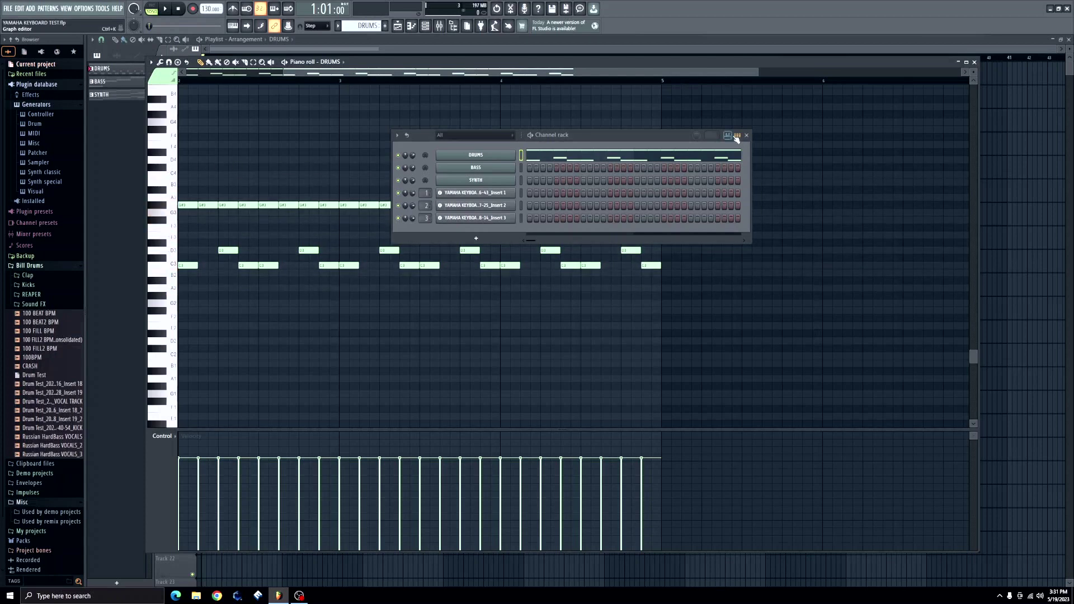
{"action": "left_click", "coordinate": [975, 63]}
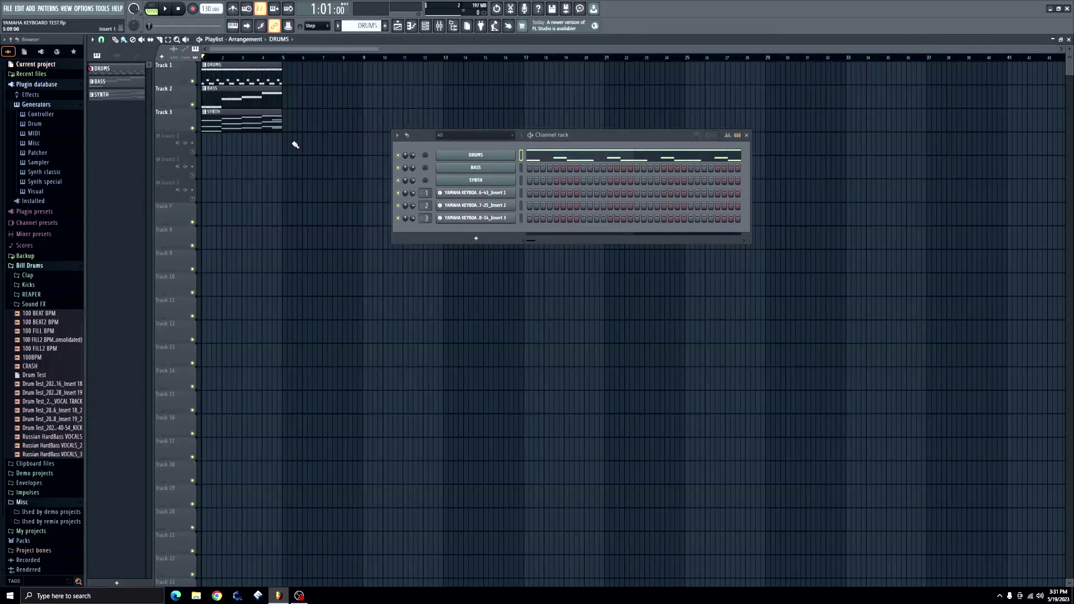
{"action": "left_click", "coordinate": [234, 96]}
{"action": "double_click", "coordinate": [234, 96]}
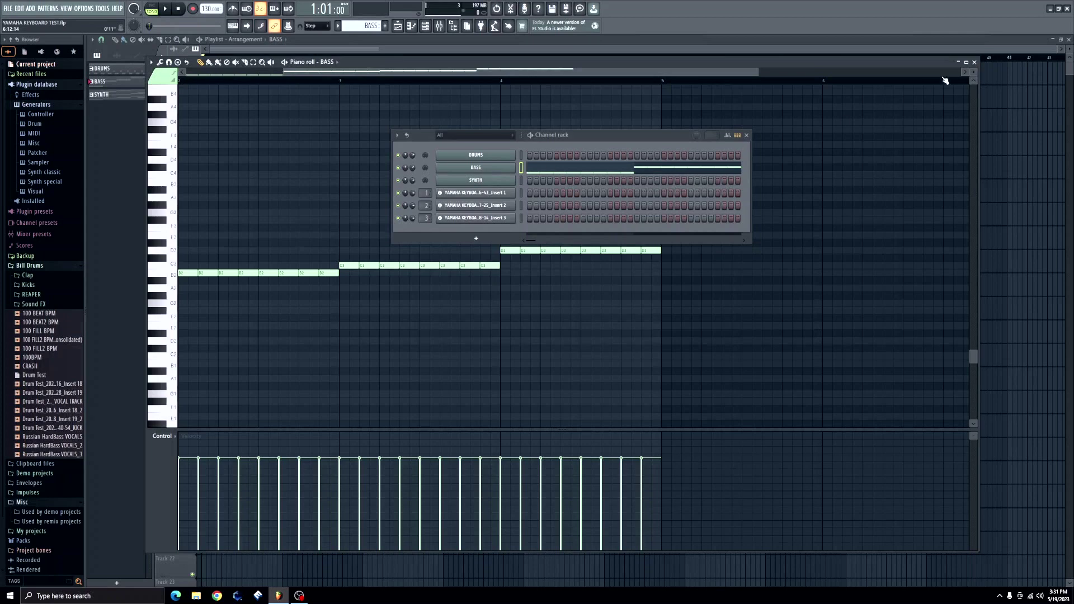
{"action": "left_click", "coordinate": [974, 62]}
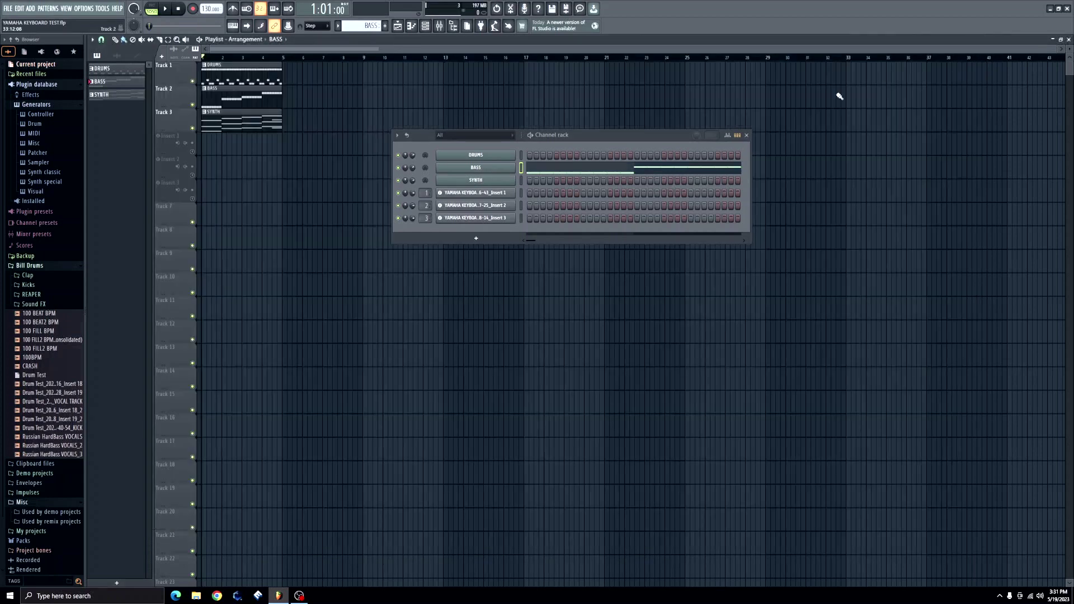
Step: Examine the SYNTH channel's MIDI Out settings and its chord notes in the piano roll
{"action": "left_click", "coordinate": [474, 182]}
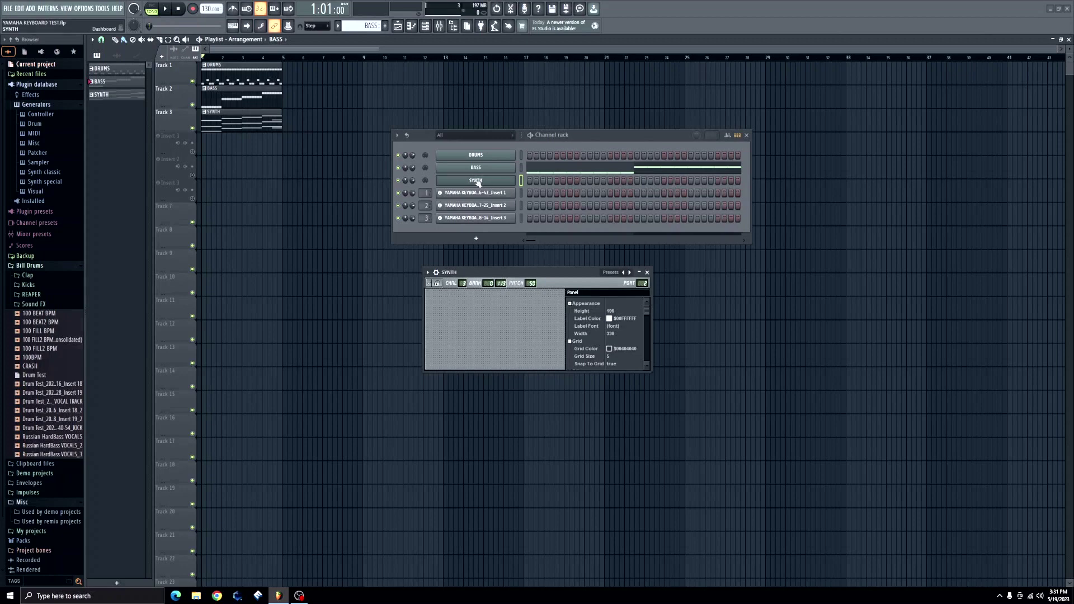
{"action": "left_click", "coordinate": [233, 123]}
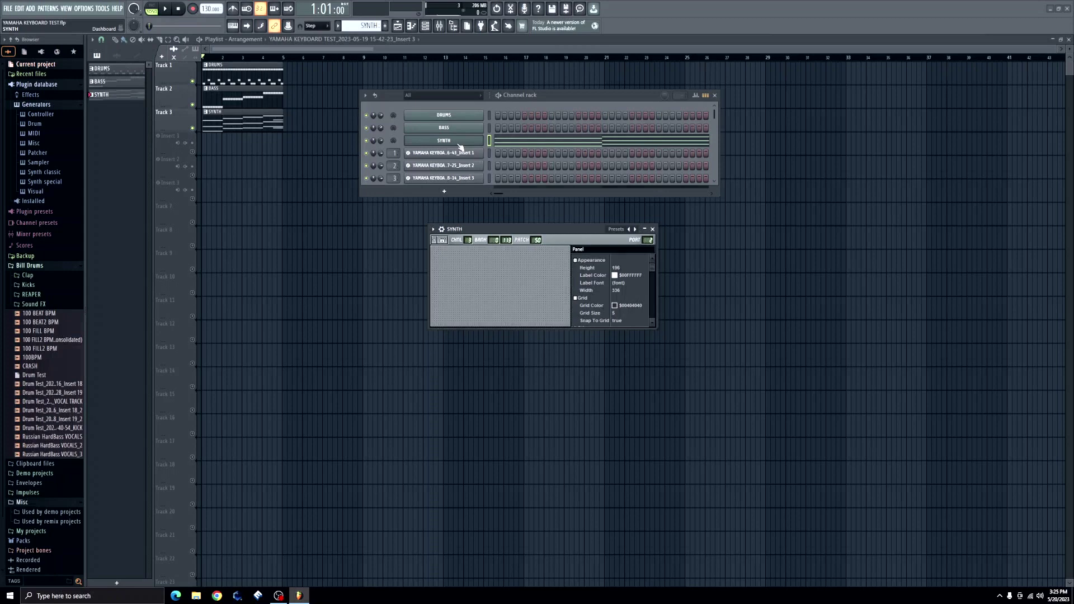
{"action": "left_click", "coordinate": [515, 144]}
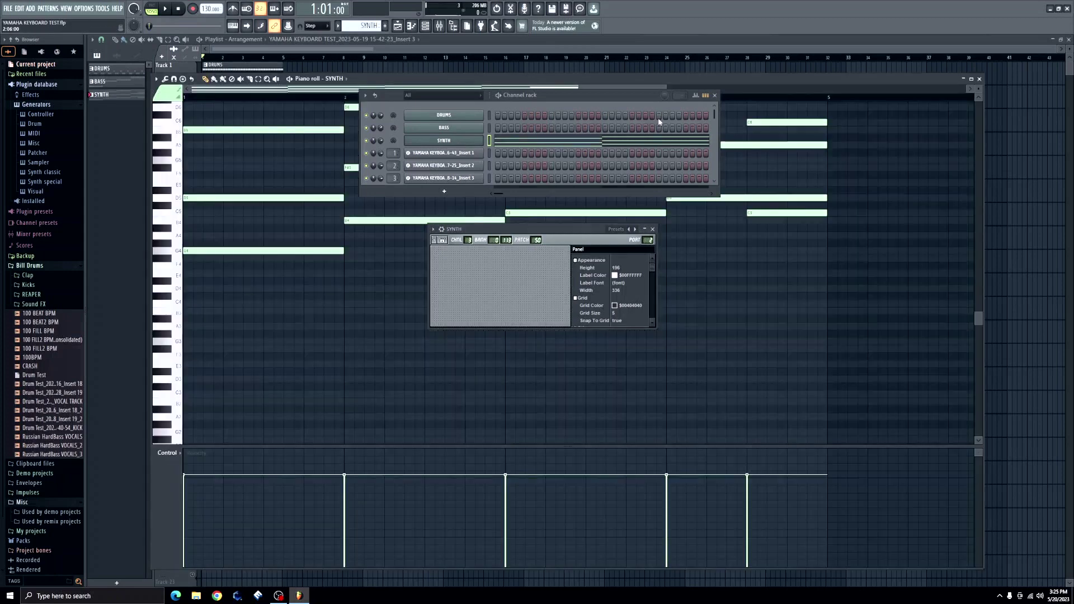
{"action": "left_click", "coordinate": [669, 211]}
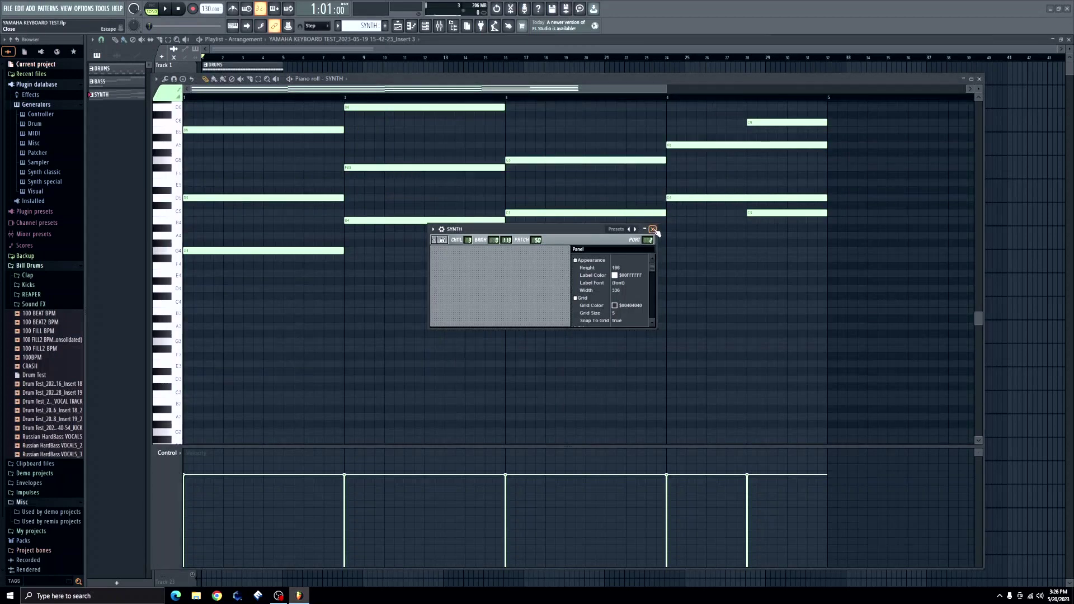
{"action": "left_click", "coordinate": [652, 229]}
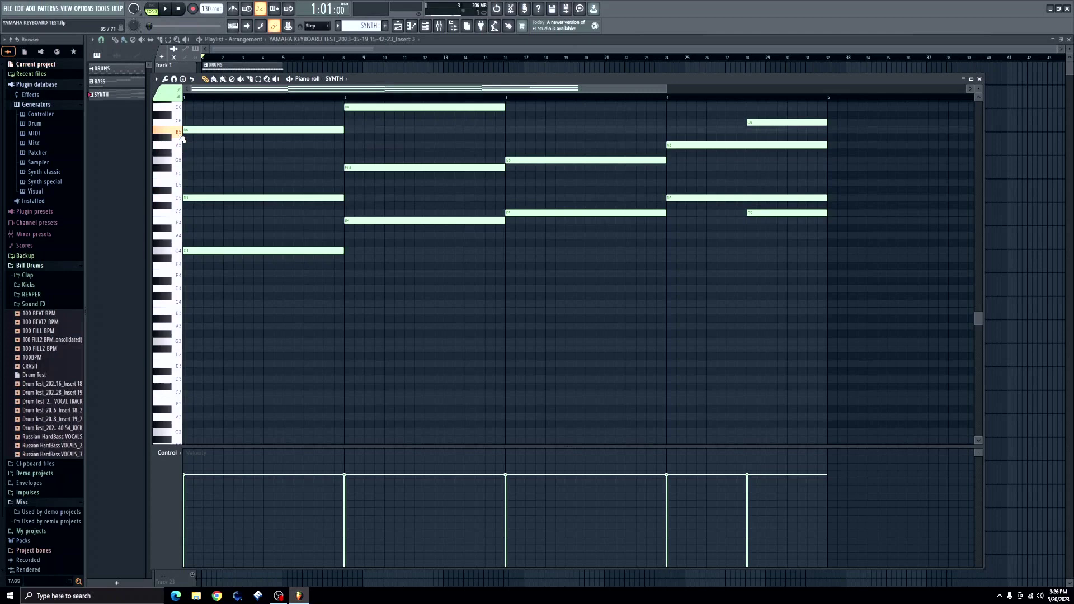
{"action": "left_click", "coordinate": [980, 80]}
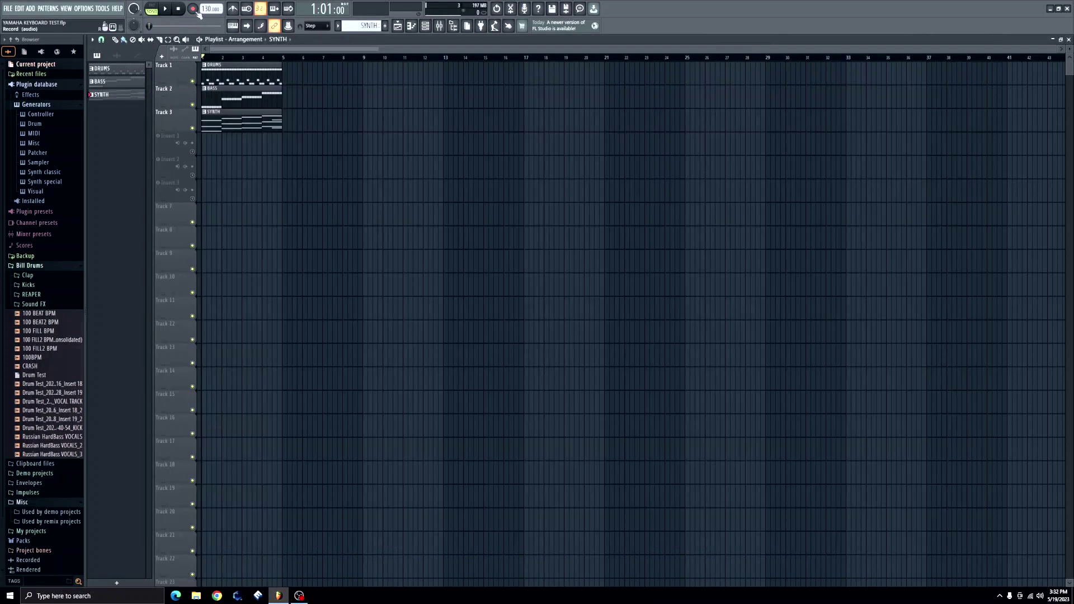
Step: Play the arrangement with the mixer shown to check whether the mixer tracks receive any signal, and stop playback
{"action": "left_click", "coordinate": [167, 10]}
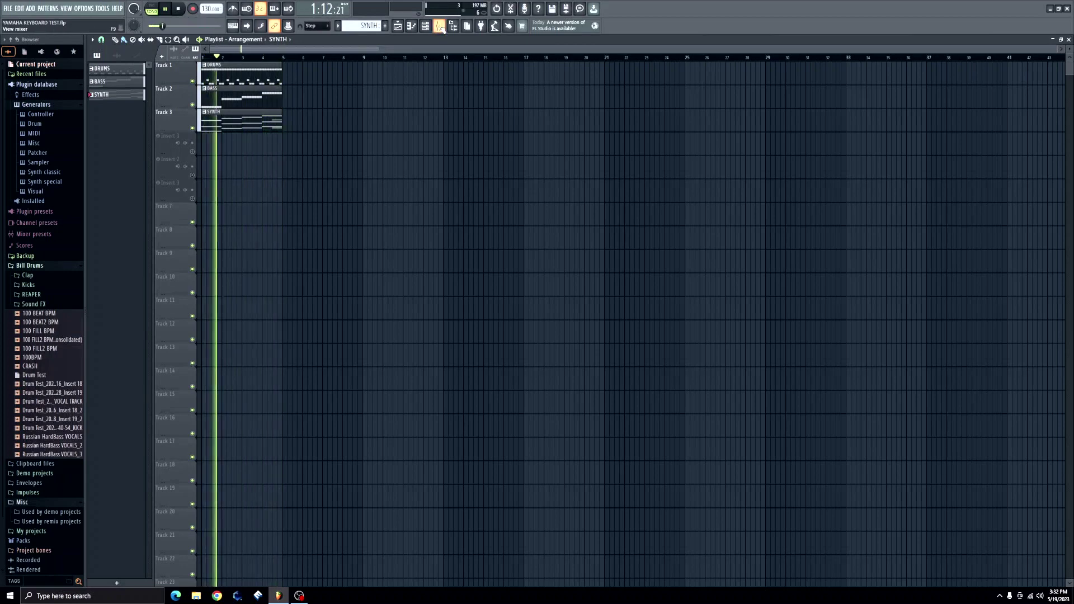
{"action": "left_click", "coordinate": [179, 9]}
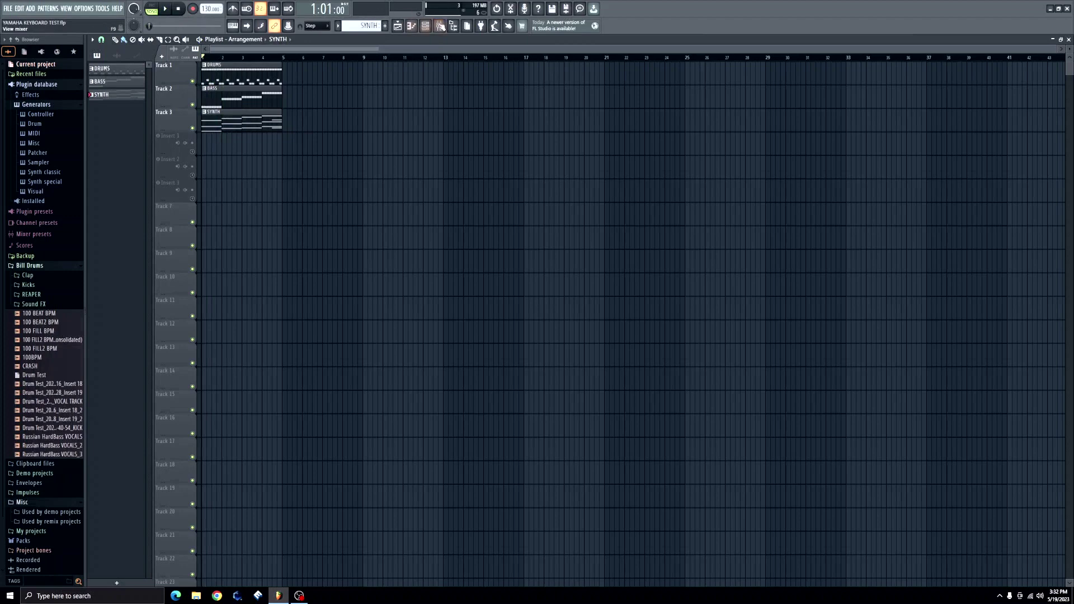
{"action": "left_click", "coordinate": [439, 26]}
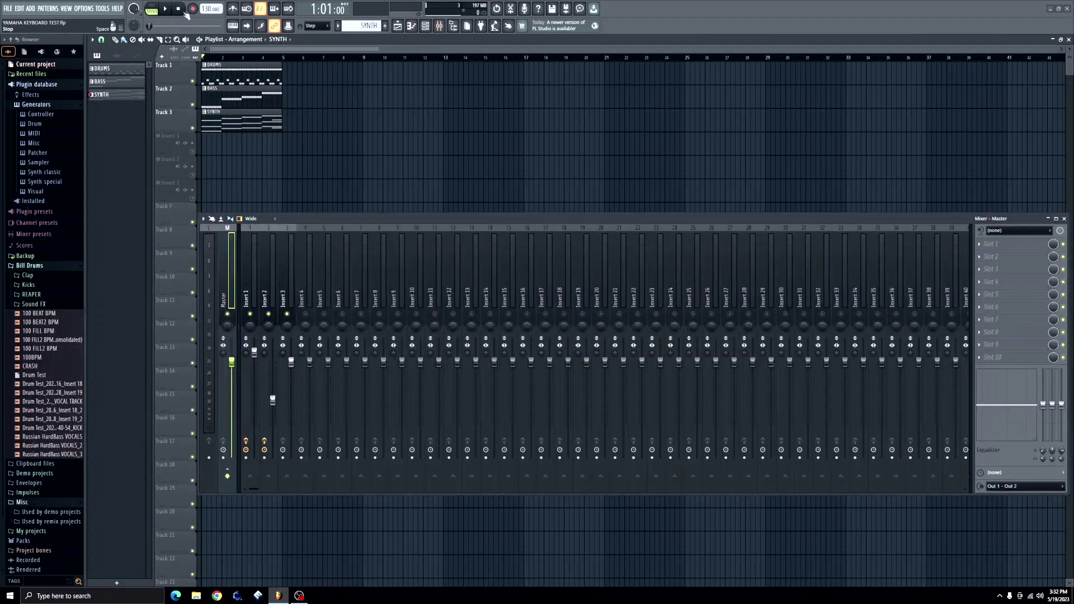
{"action": "key", "text": "space"}
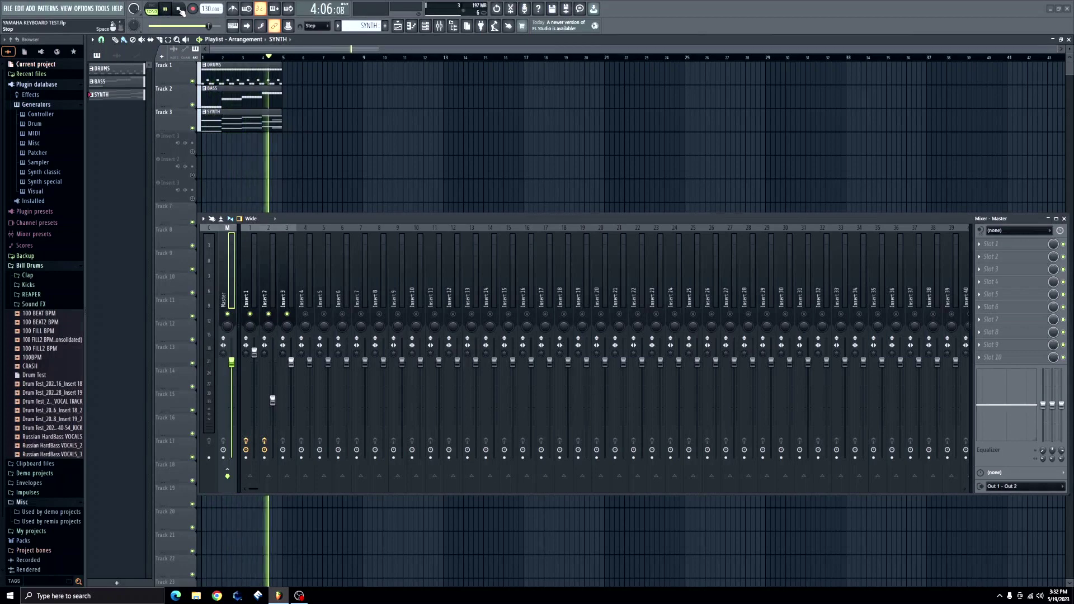
{"action": "left_click", "coordinate": [180, 11]}
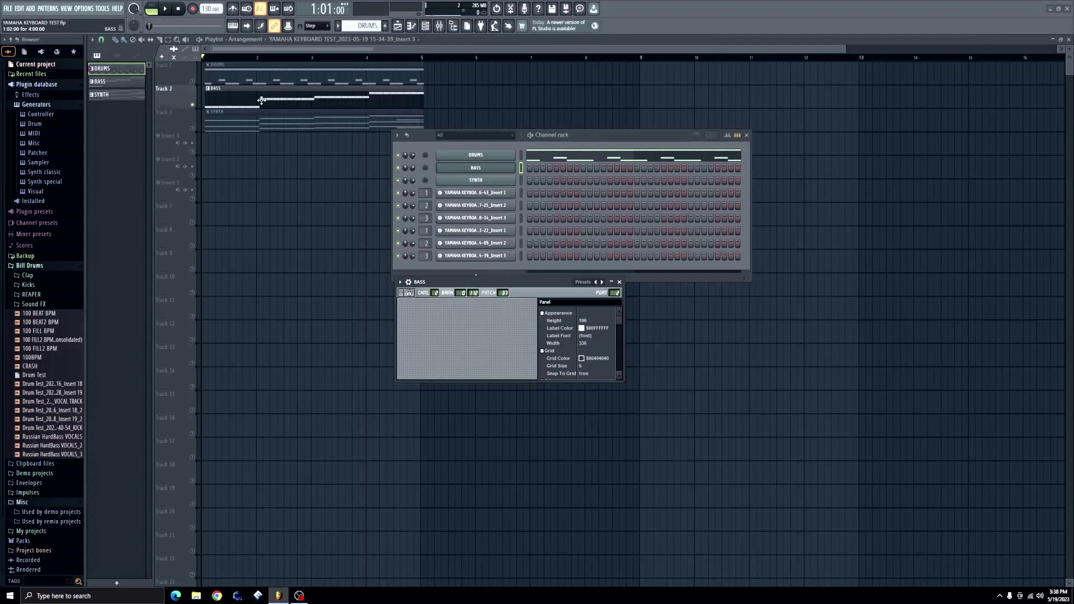
Step: Audition different patch numbers on the BASS MIDI Out channel while the bass track plays, and stop playback
{"action": "left_click", "coordinate": [166, 9]}
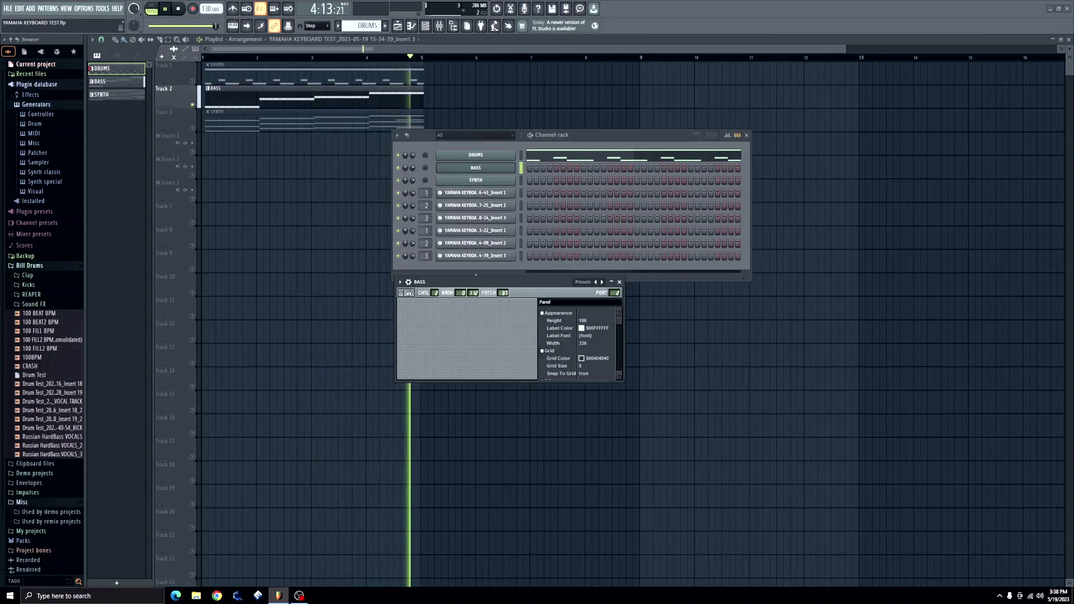
{"action": "left_click_drag", "start_coordinate": [505, 293], "coordinate": [509, 293]}
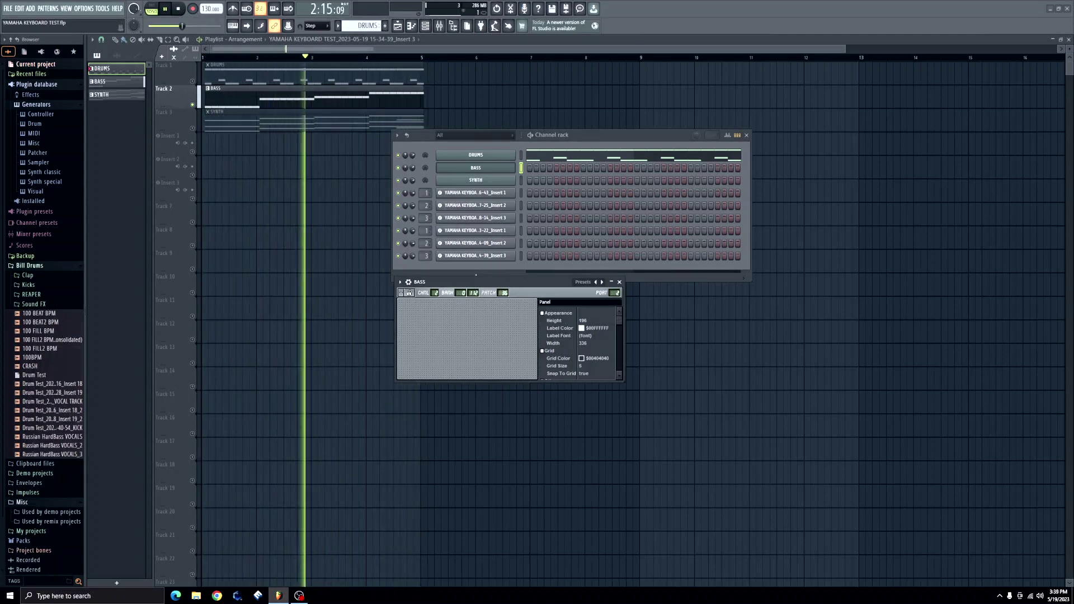
{"action": "left_click_drag", "start_coordinate": [505, 292], "coordinate": [503, 292]}
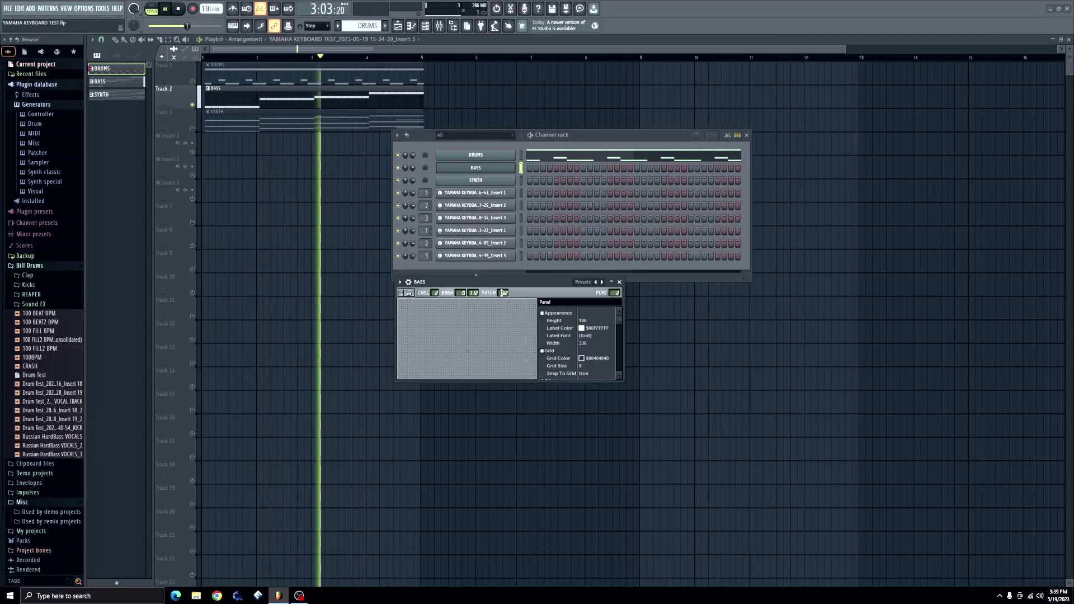
{"action": "scroll", "coordinate": [503, 292], "scroll_direction": "up", "scroll_amount": 2}
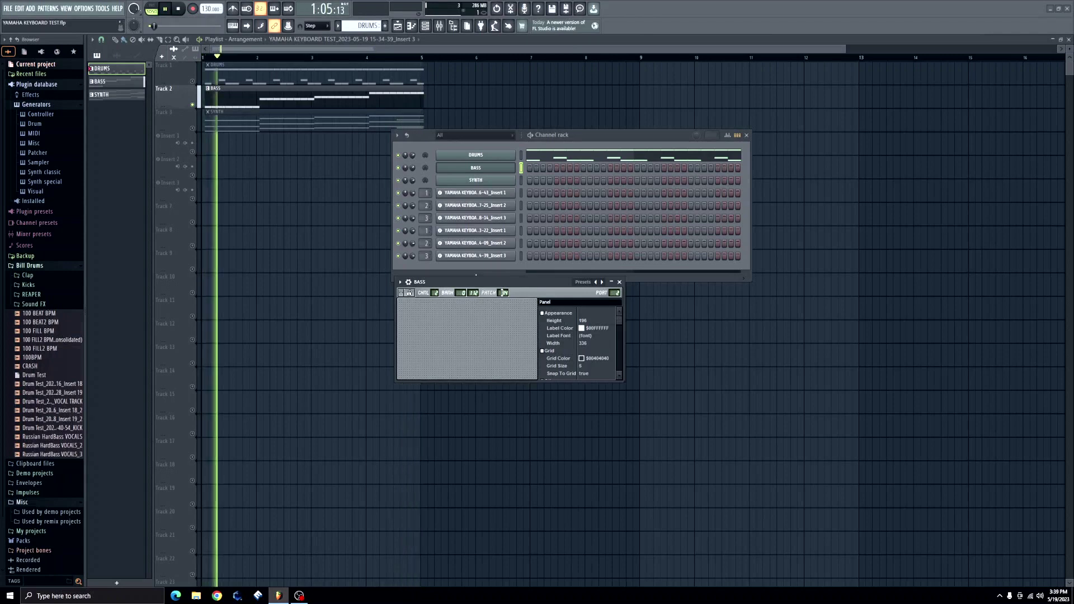
{"action": "scroll", "coordinate": [503, 292], "scroll_direction": "up", "scroll_amount": 1}
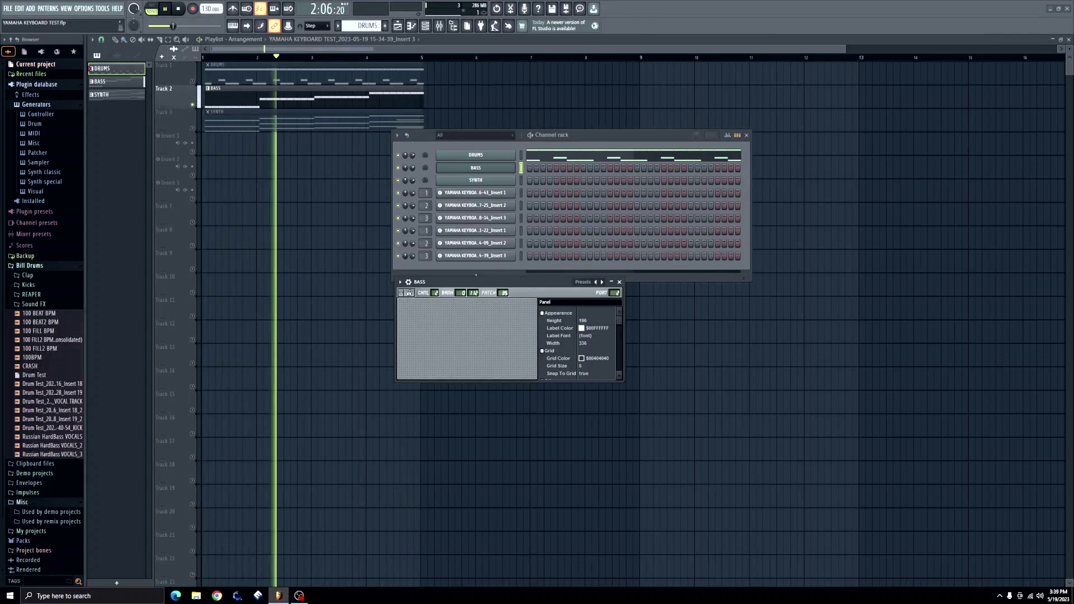
{"action": "scroll", "coordinate": [503, 293], "scroll_direction": "up", "scroll_amount": 3}
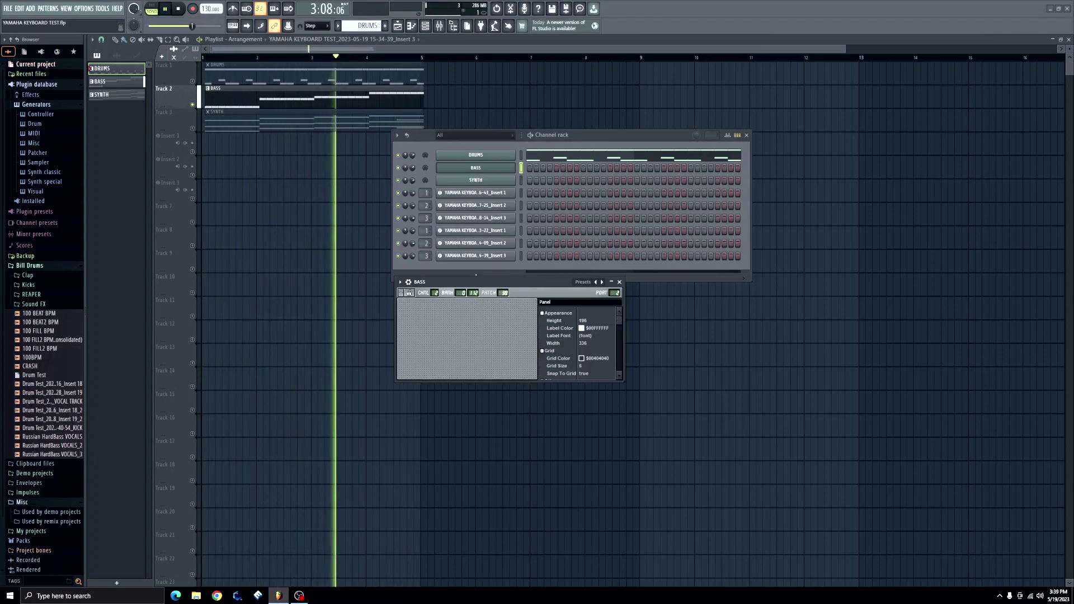
{"action": "scroll", "coordinate": [503, 293], "scroll_direction": "down", "scroll_amount": 1}
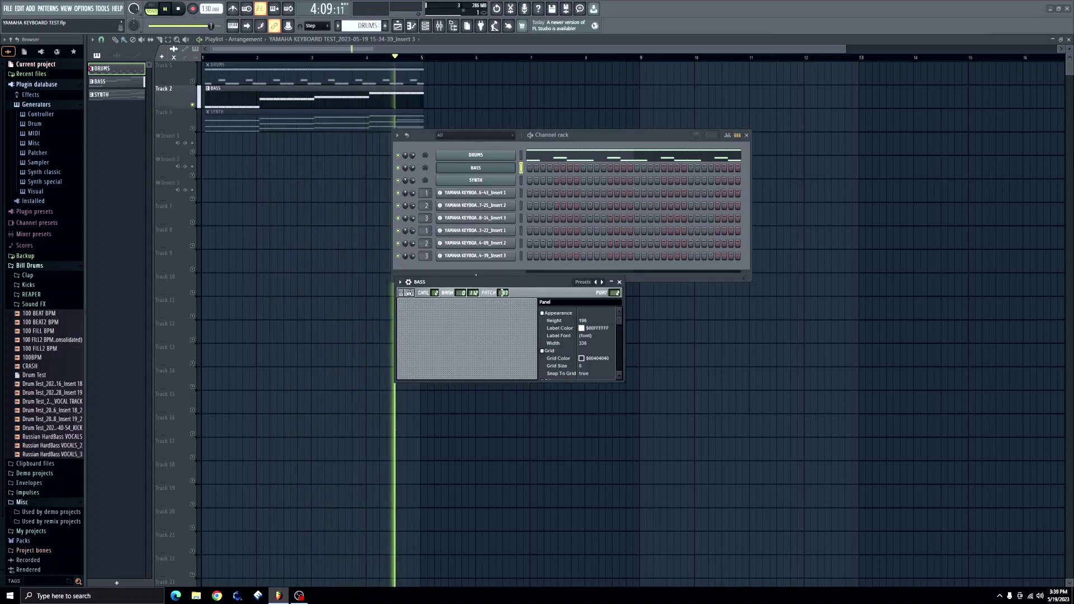
{"action": "scroll", "coordinate": [503, 292], "scroll_direction": "up", "scroll_amount": 3}
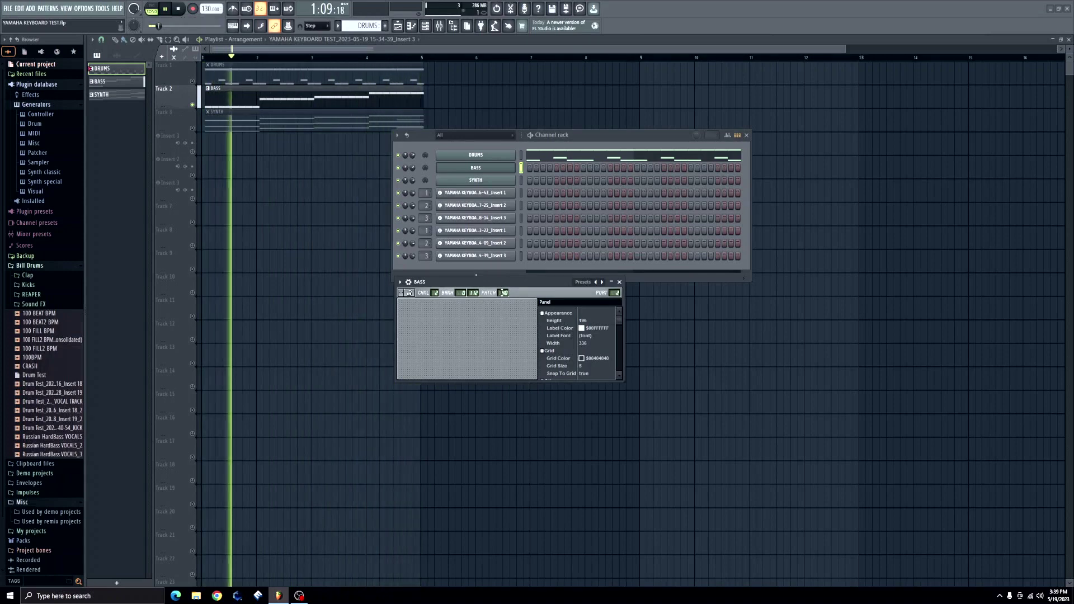
{"action": "scroll", "coordinate": [502, 292], "scroll_direction": "up", "scroll_amount": 2}
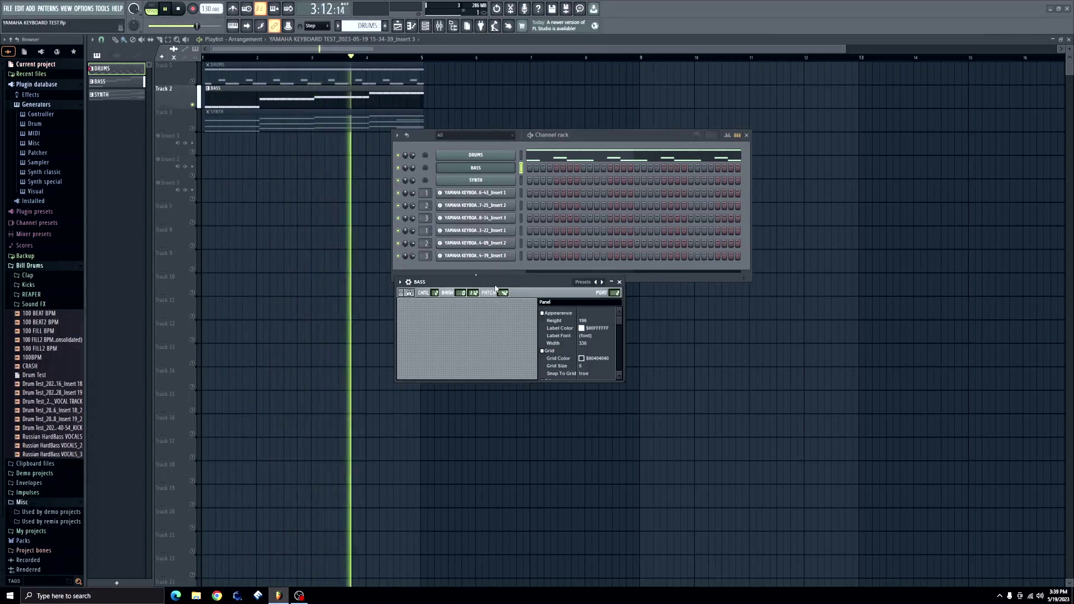
{"action": "key", "text": "space"}
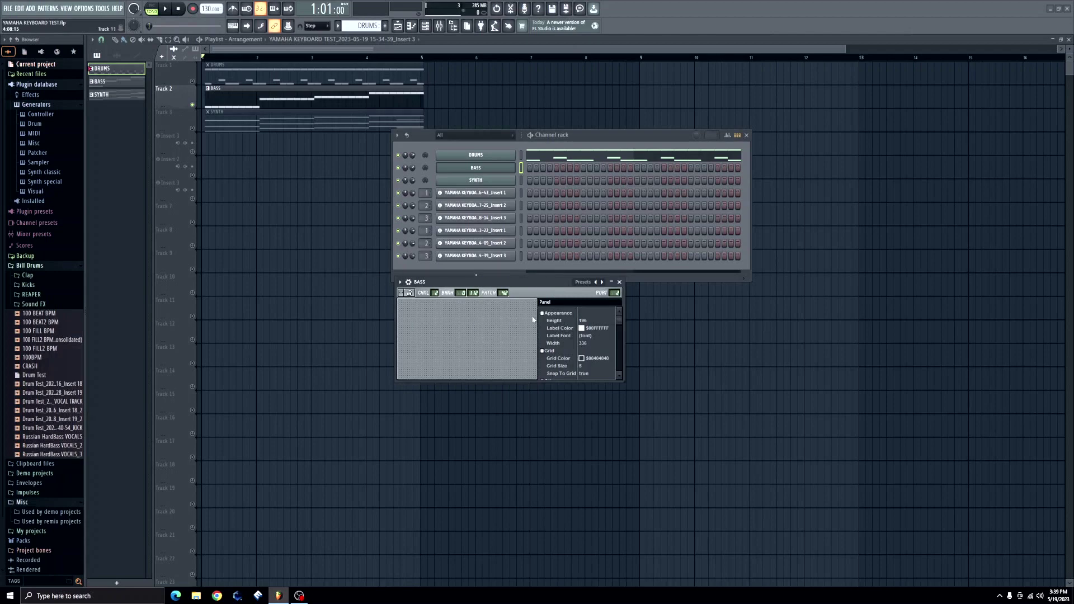
Step: Examine the existing preset files in the BASS channel's save-preset dialog, and cancel without saving
{"action": "left_click", "coordinate": [399, 283]}
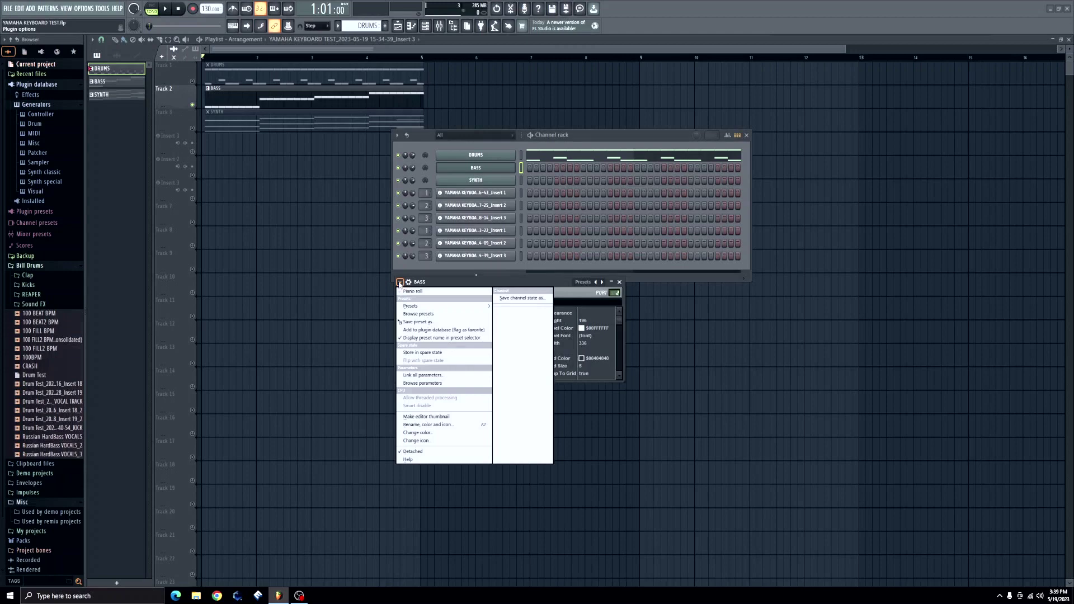
{"action": "left_click", "coordinate": [413, 322]}
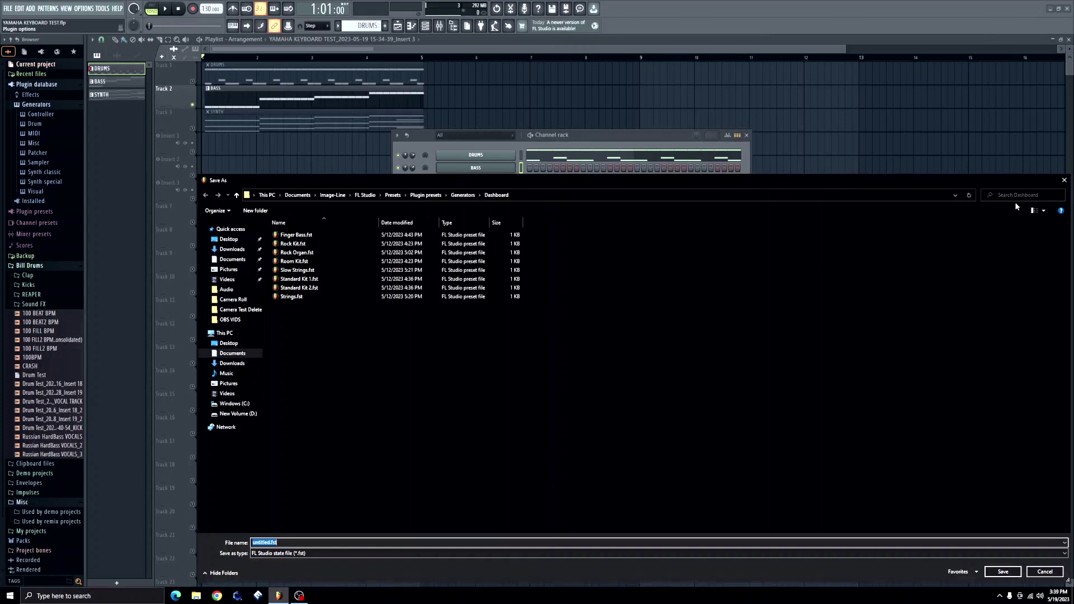
{"action": "left_click", "coordinate": [1064, 182]}
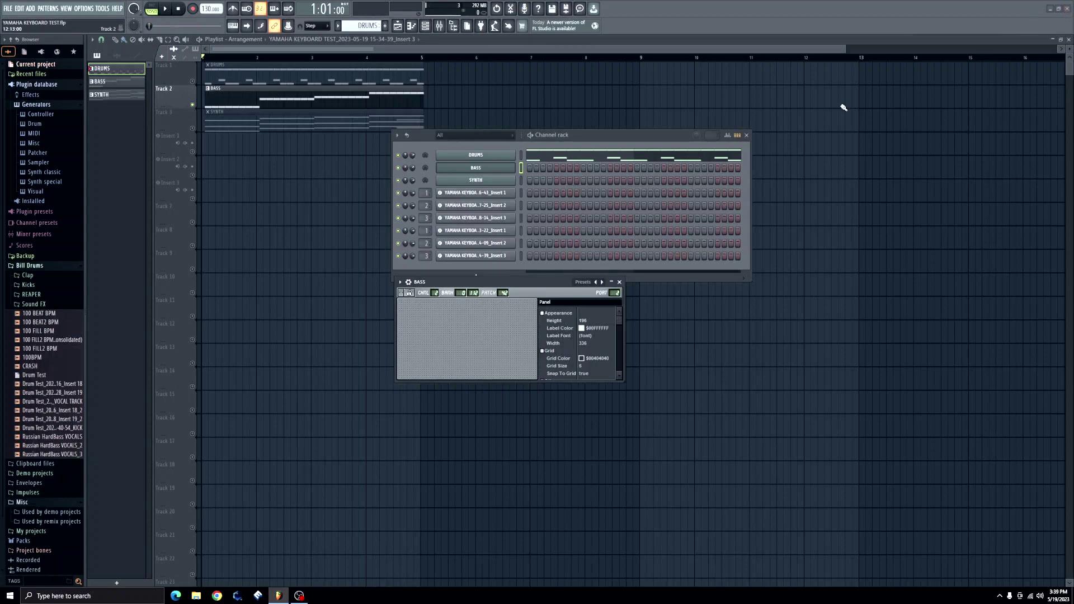
Step: Close the Channel rack and BASS windows, and make DRUMS the only unmuted pattern track in the playlist
{"action": "left_click", "coordinate": [746, 136]}
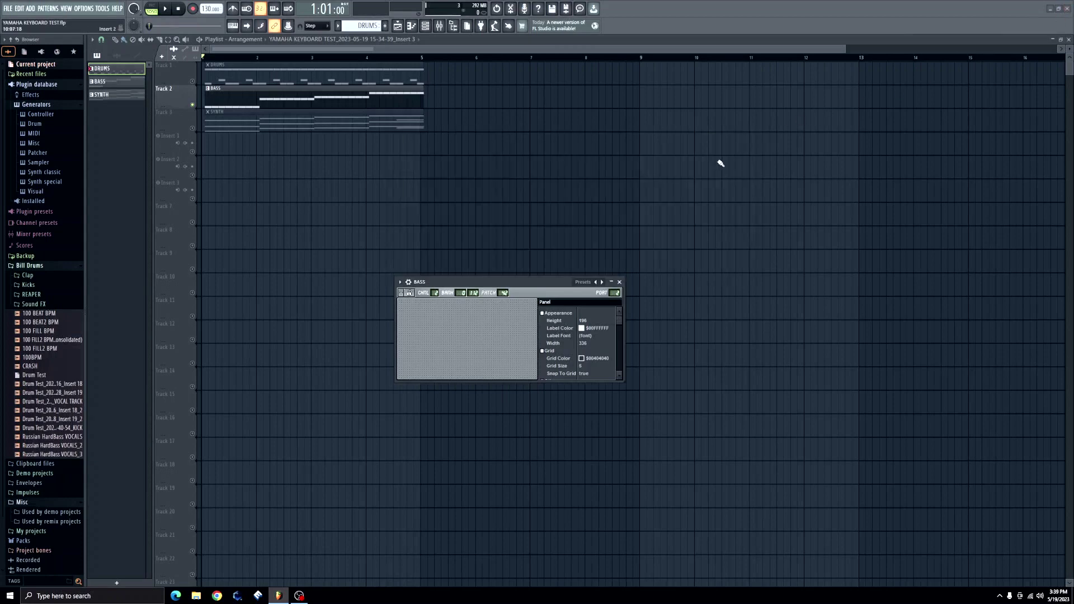
{"action": "left_click", "coordinate": [619, 282]}
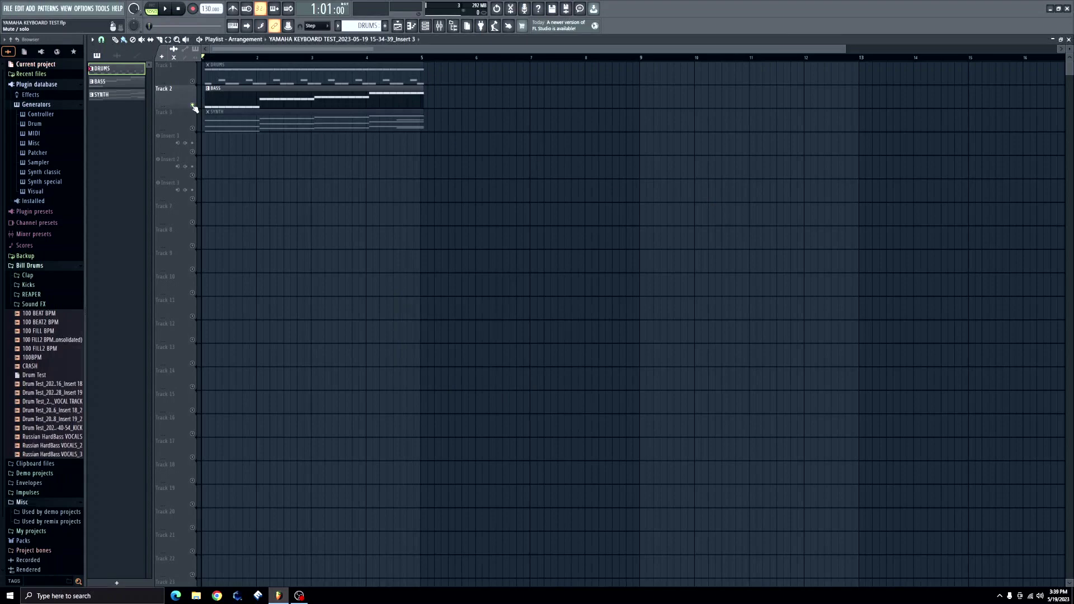
{"action": "left_click", "coordinate": [193, 81]}
{"action": "left_click", "coordinate": [192, 128]}
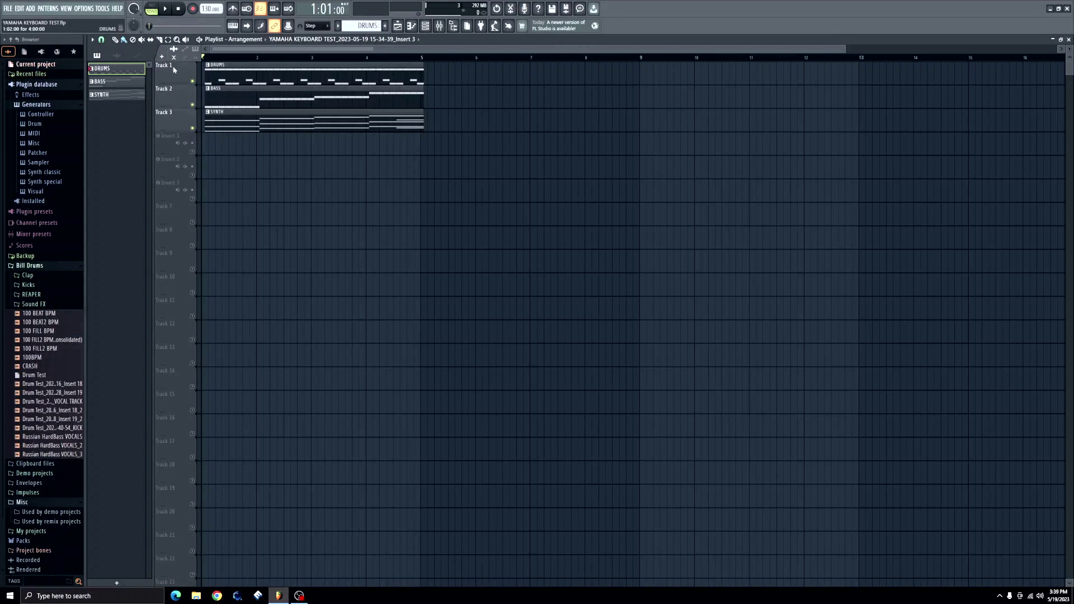
{"action": "left_click", "coordinate": [193, 104]}
{"action": "left_click", "coordinate": [193, 129]}
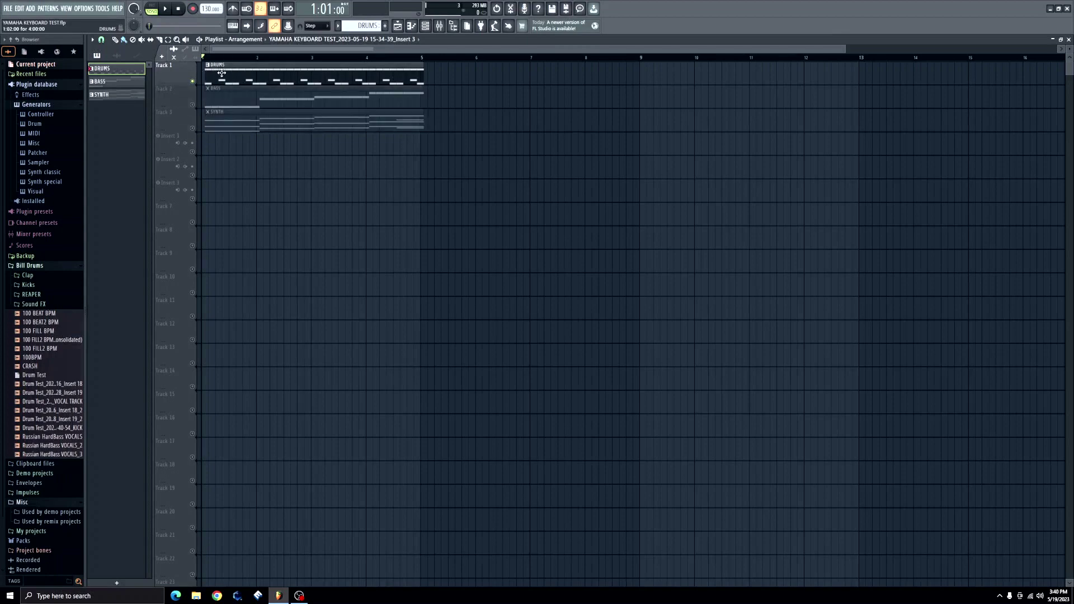
Step: Play the DRUMS track with the mixer shown to check for an input signal, and stop playback
{"action": "left_click", "coordinate": [440, 27]}
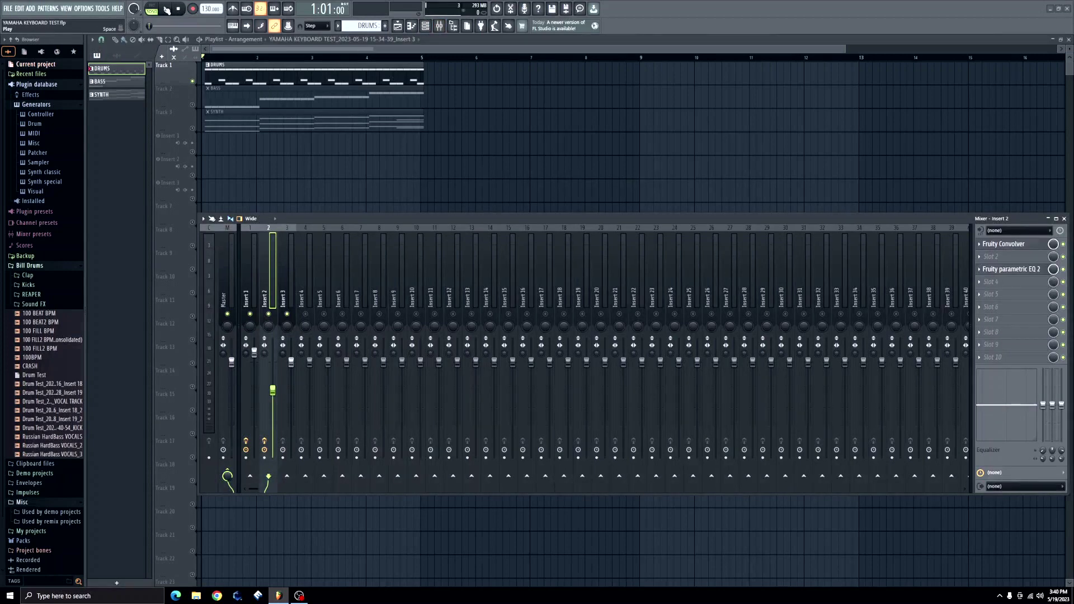
{"action": "left_click", "coordinate": [168, 10]}
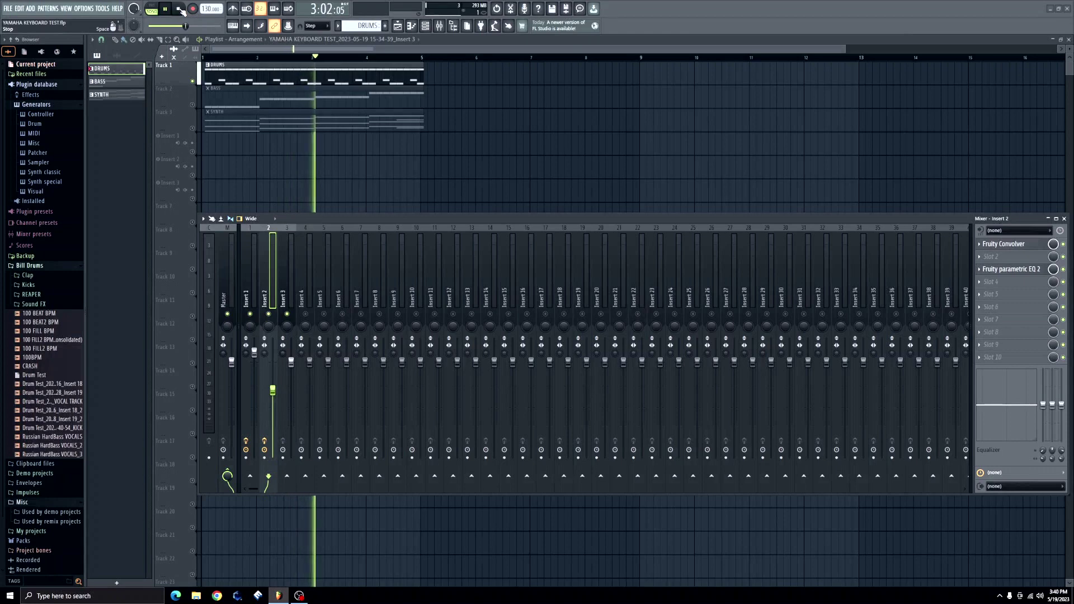
{"action": "left_click", "coordinate": [179, 9]}
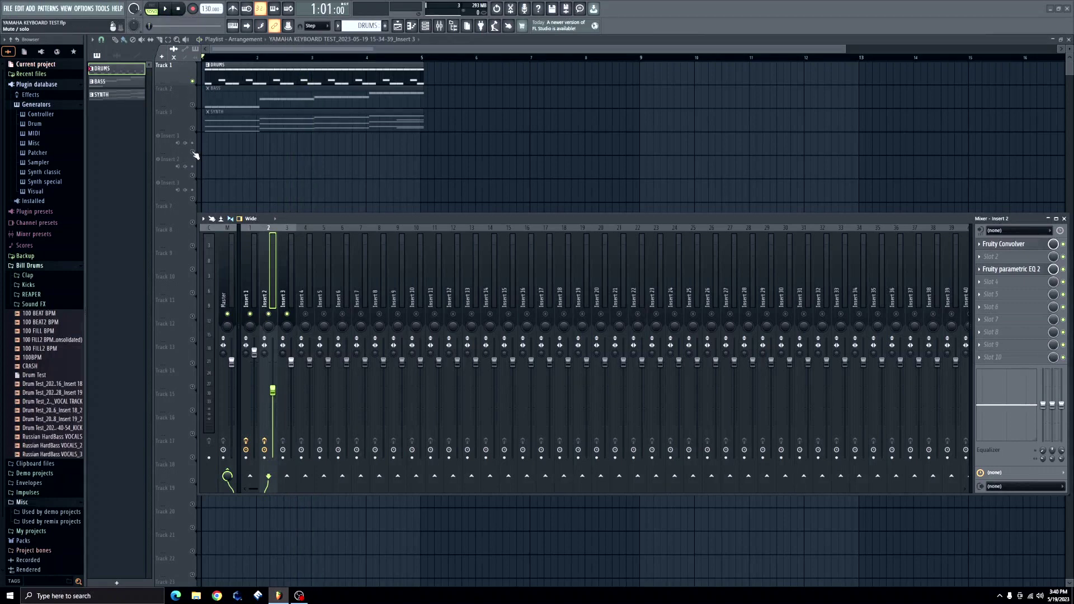
Step: Set the Insert 1 audio track's input to In 1 - In 2 and select Insert 1 in the mixer
{"action": "left_click", "coordinate": [177, 143]}
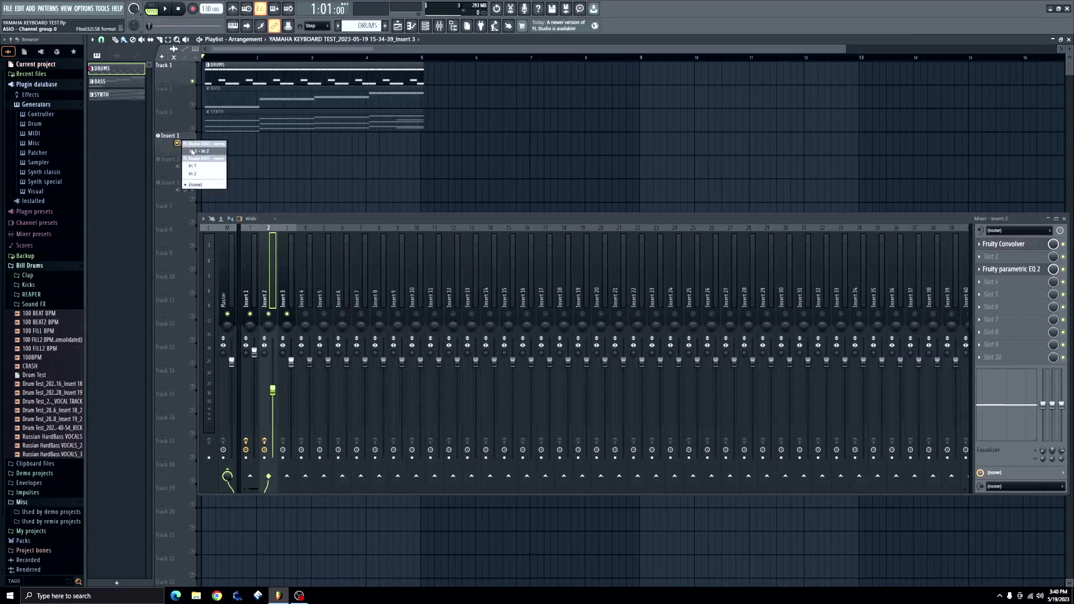
{"action": "left_click", "coordinate": [192, 151]}
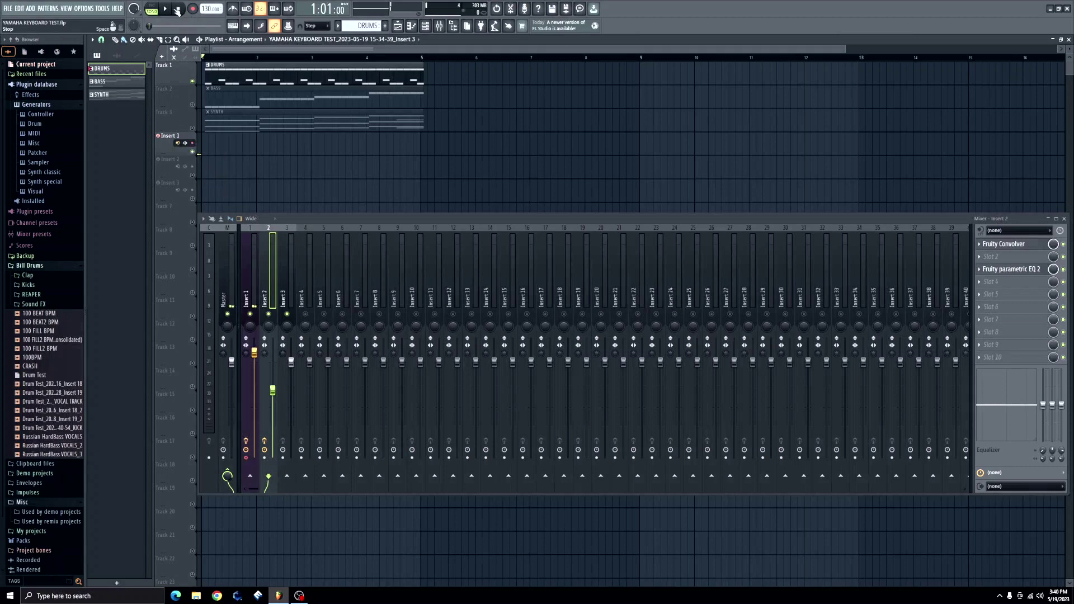
{"action": "left_click", "coordinate": [246, 287]}
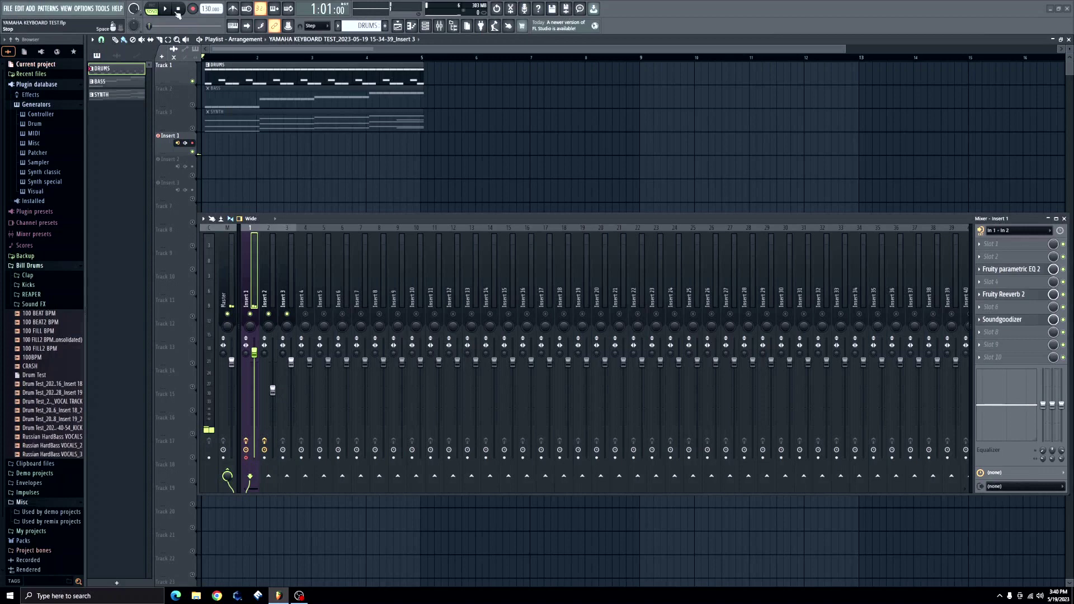
Step: Record the drums into the playlist as an audio clip, lowering Insert 1's fader to 0% during the take, and stop
{"action": "key", "text": "r"}
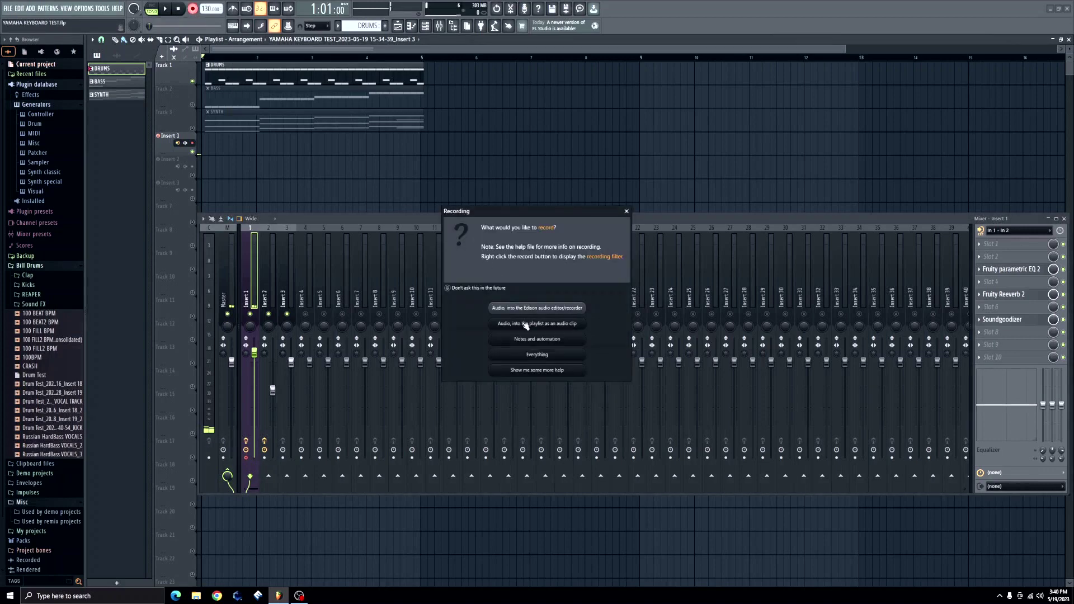
{"action": "left_click", "coordinate": [525, 324]}
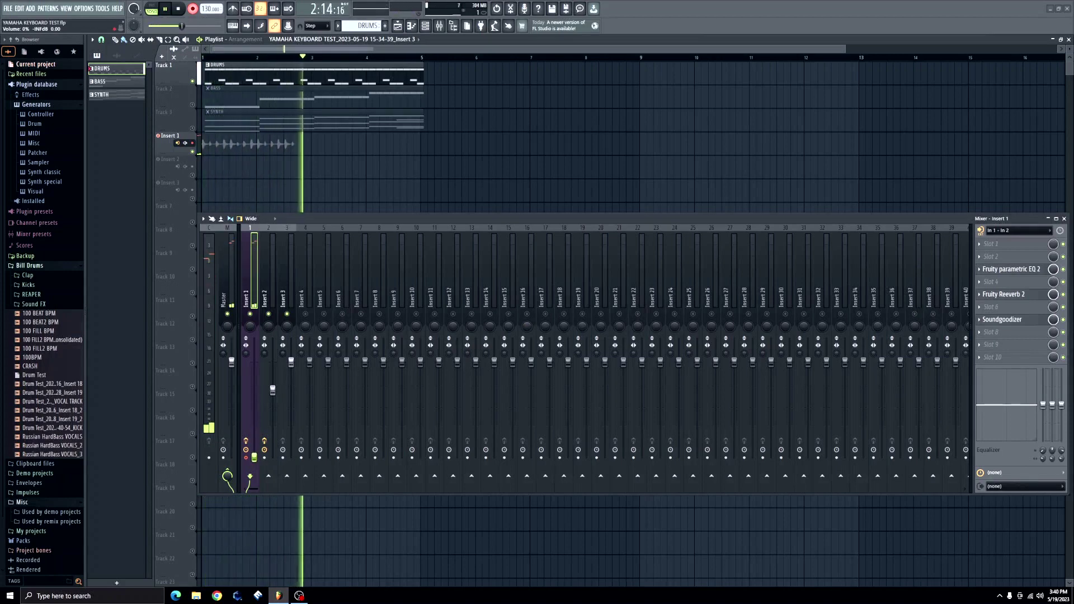
{"action": "left_click_drag", "start_coordinate": [257, 362], "coordinate": [257, 459]}
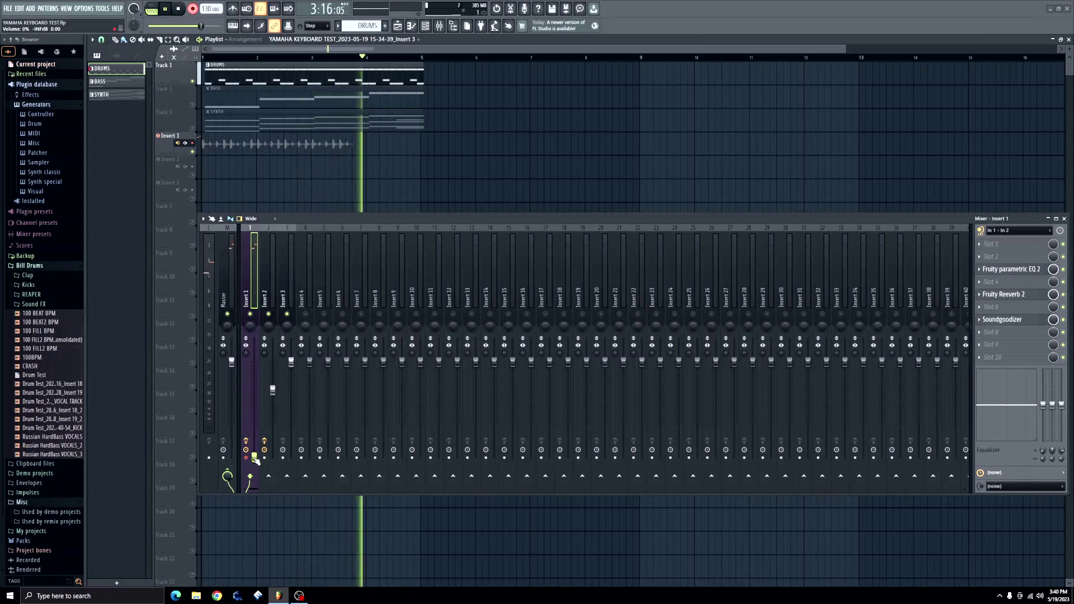
{"action": "left_click", "coordinate": [180, 9]}
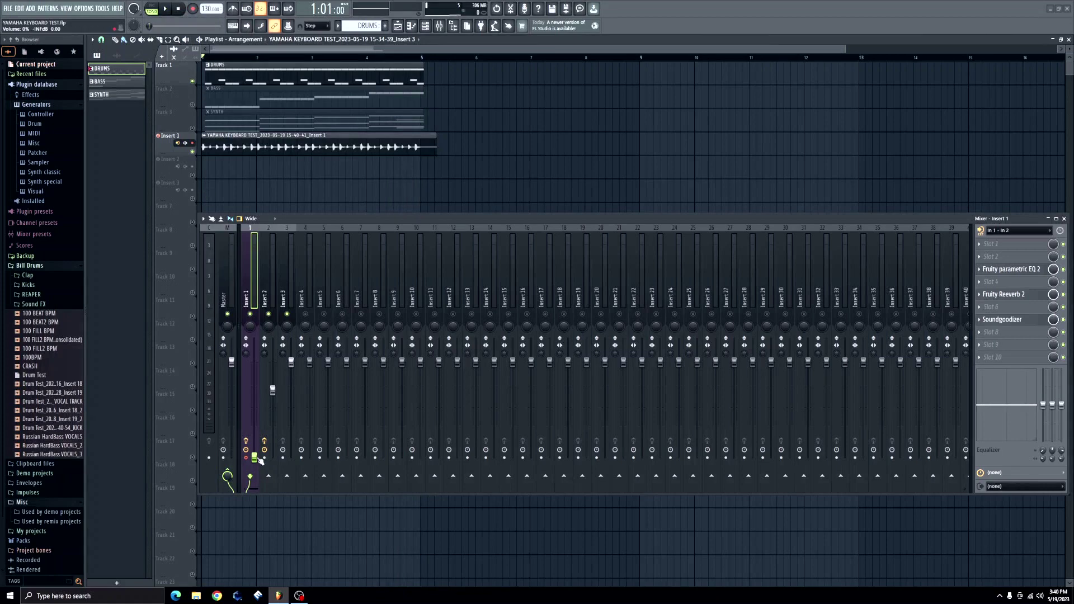
Step: Raise Insert 1's mixer fader partway, then set its audio input to none with its playlist track muted
{"action": "left_click_drag", "start_coordinate": [254, 457], "coordinate": [254, 401]}
{"action": "left_click", "coordinate": [177, 143]}
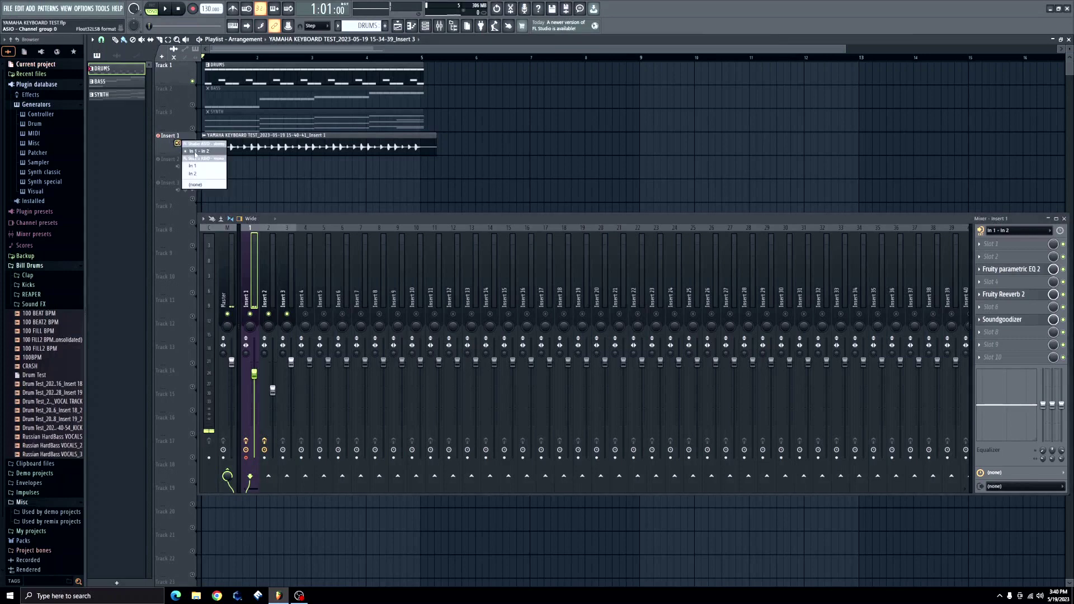
{"action": "left_click", "coordinate": [195, 184]}
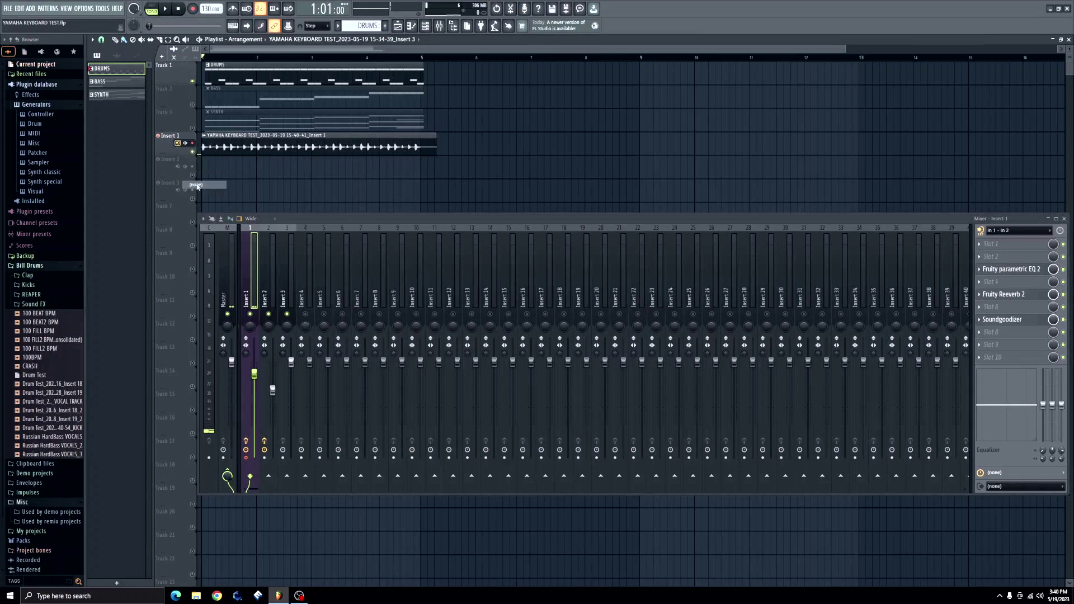
{"action": "left_click", "coordinate": [193, 152]}
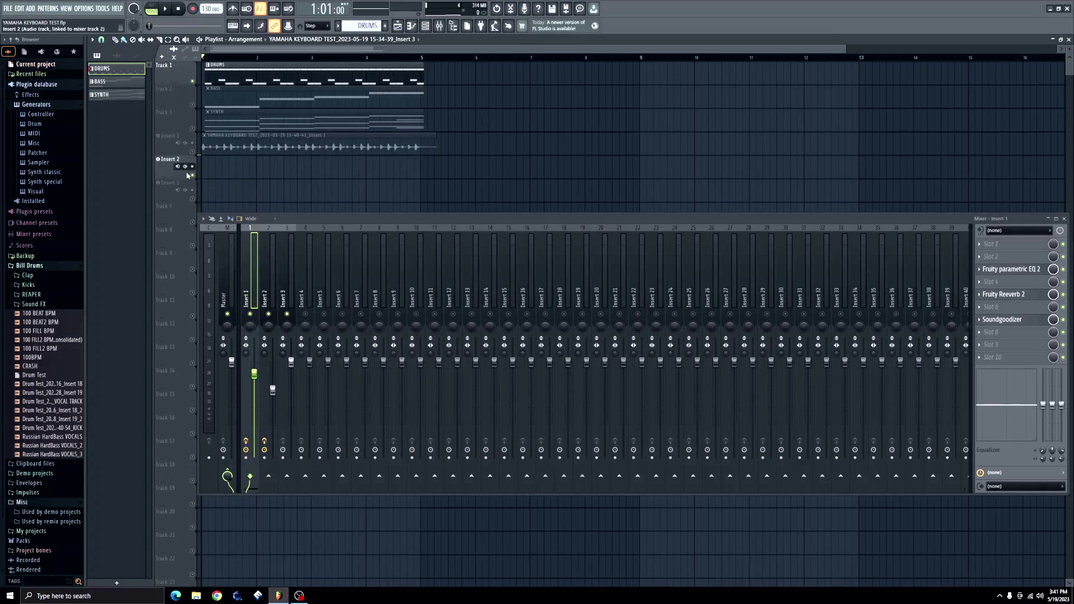
Step: Set the Insert 2 audio track's input to In 1 - In 2, and unmute BASS while muting DRUMS
{"action": "left_click", "coordinate": [177, 167]}
{"action": "left_click", "coordinate": [196, 178]}
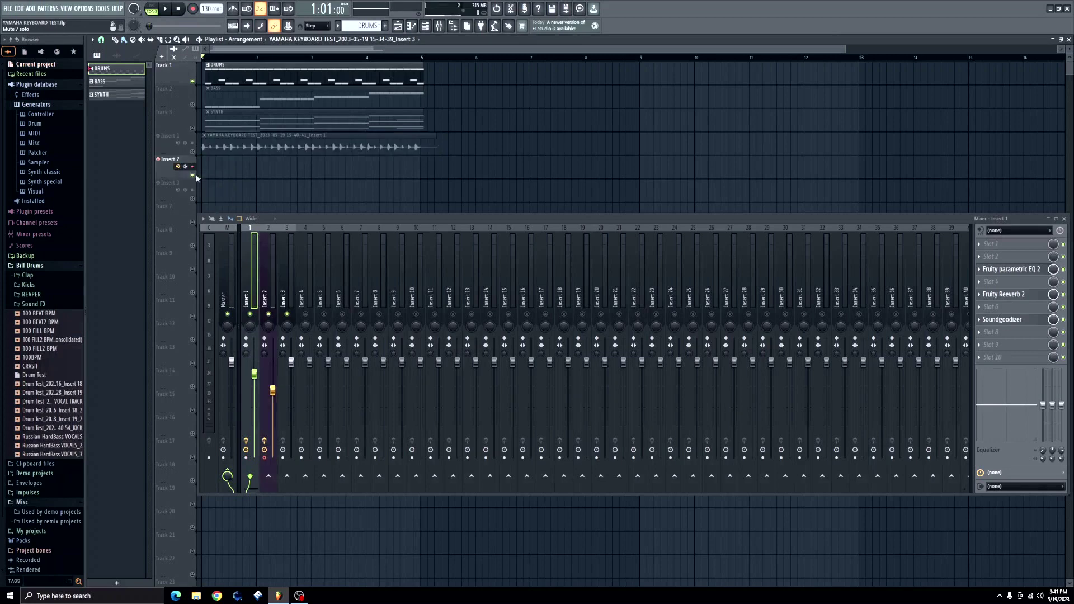
{"action": "left_click", "coordinate": [193, 105]}
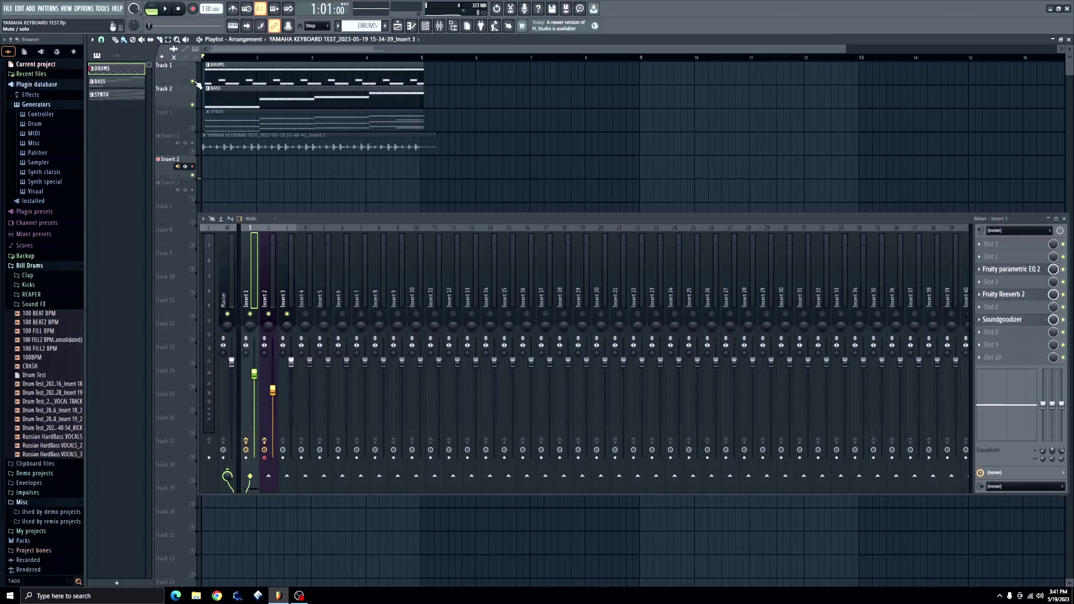
{"action": "left_click", "coordinate": [193, 82]}
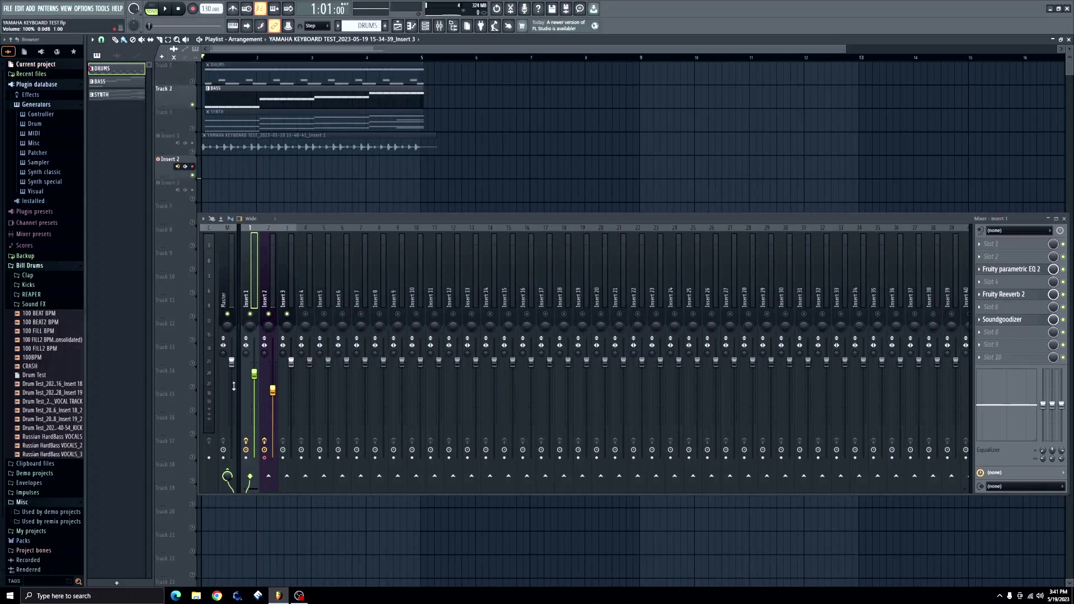
Step: Lower Insert 2's mixer fader all the way to zero
{"action": "left_click_drag", "start_coordinate": [273, 390], "coordinate": [273, 458]}
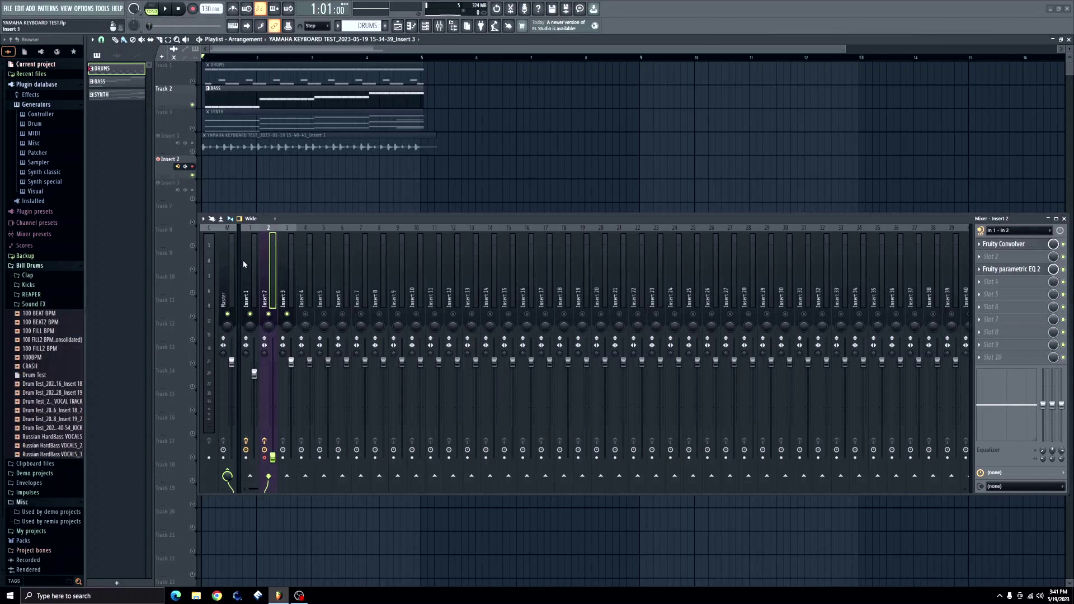
Step: Try to record the bass into the playlist as an audio clip, then stop and delete the take
{"action": "left_click", "coordinate": [193, 8]}
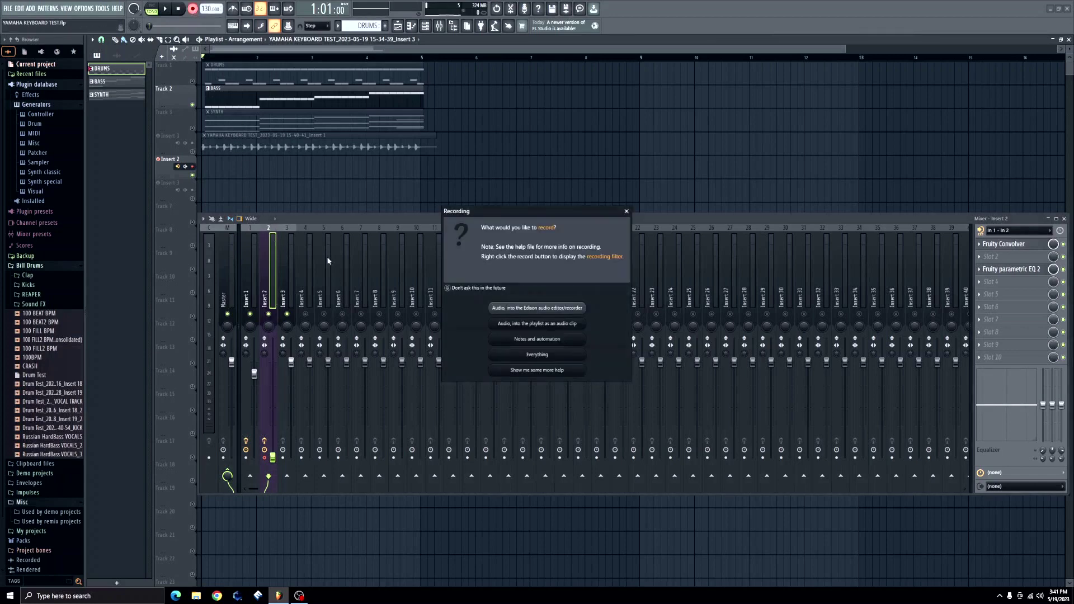
{"action": "left_click", "coordinate": [524, 324]}
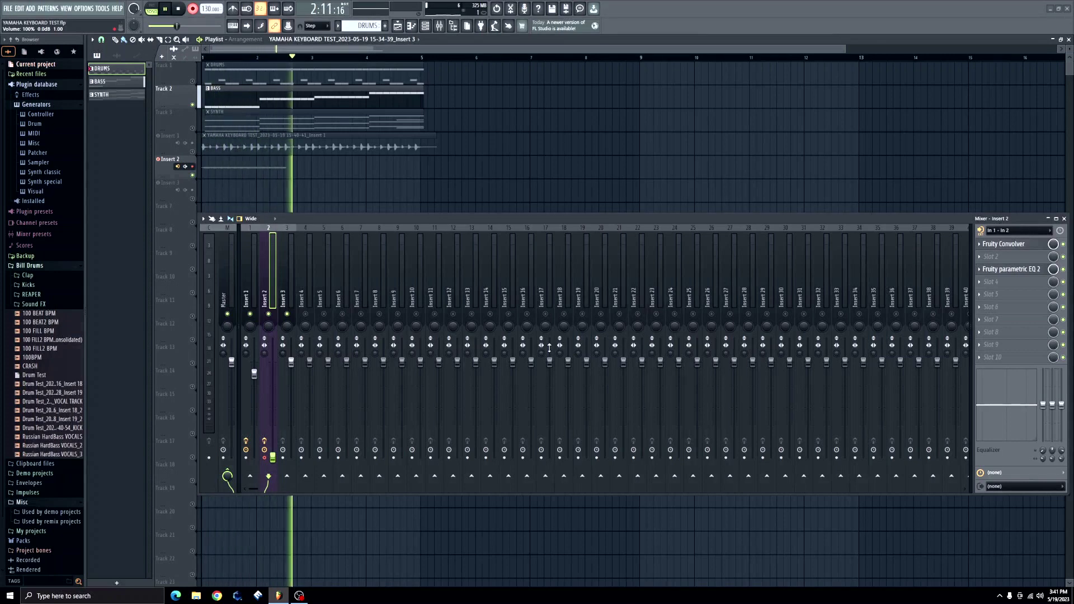
{"action": "left_click", "coordinate": [180, 10]}
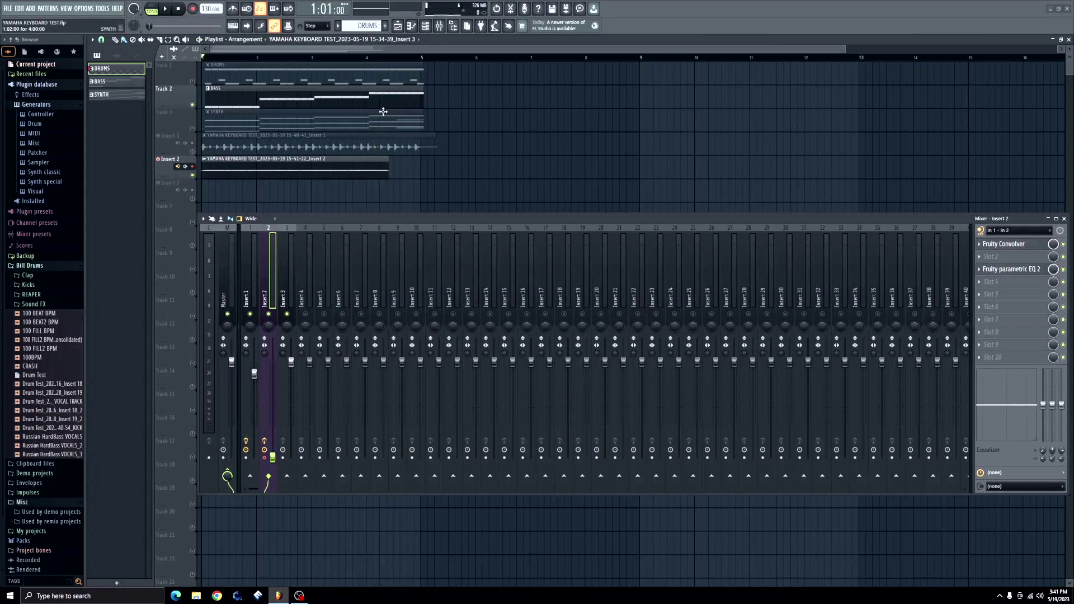
{"action": "right_click", "coordinate": [316, 176]}
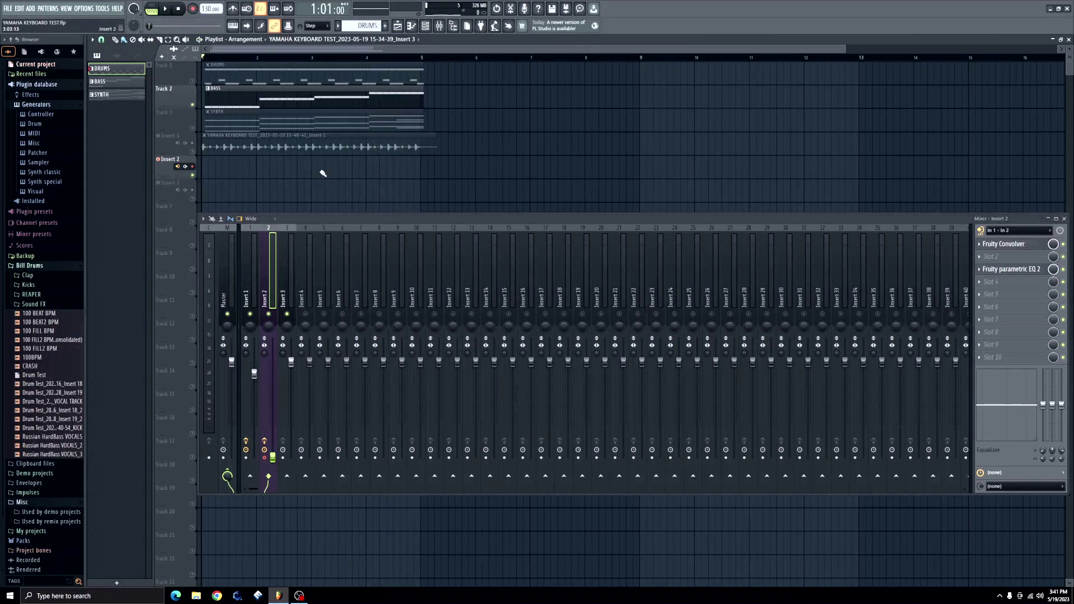
Step: Check the BASS channel's MIDI Out settings, then record the bass into the playlist as an audio clip and stop
{"action": "key", "text": "F6"}
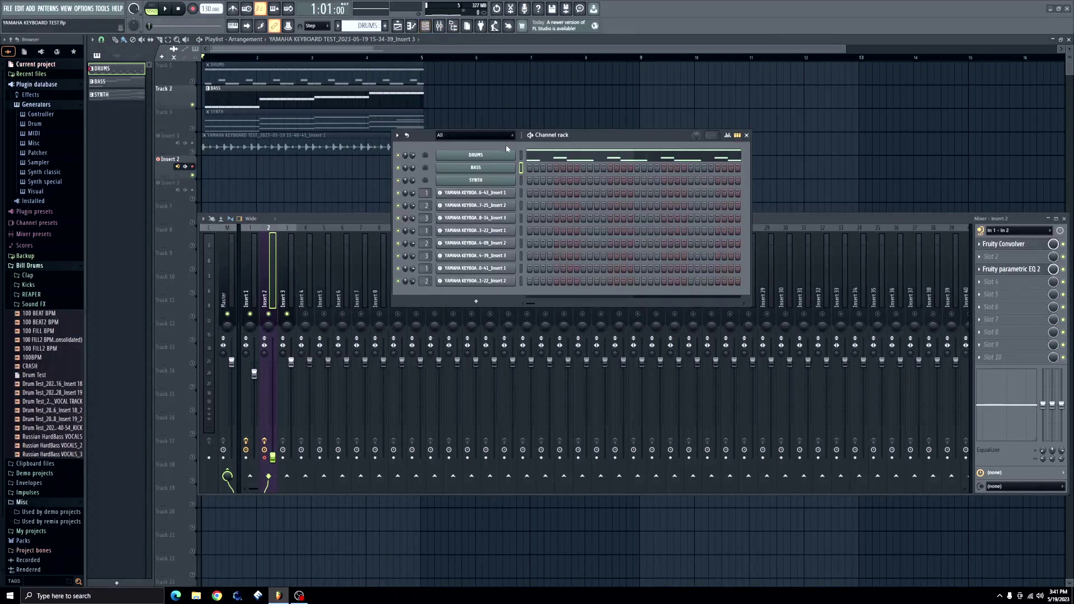
{"action": "left_click", "coordinate": [476, 169]}
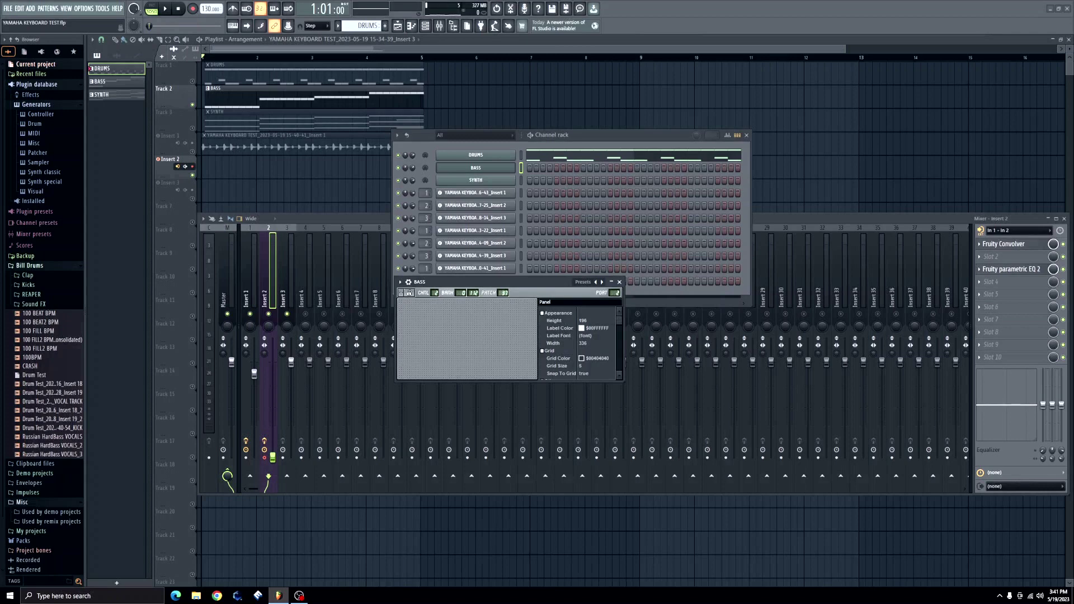
{"action": "left_click", "coordinate": [619, 282]}
{"action": "left_click", "coordinate": [747, 135]}
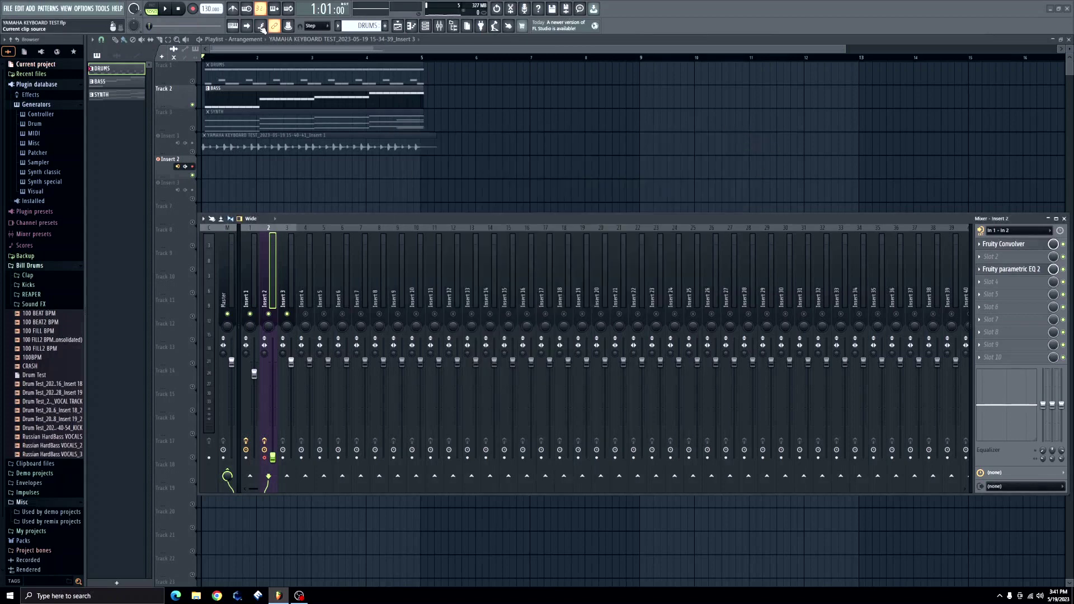
{"action": "left_click", "coordinate": [194, 9]}
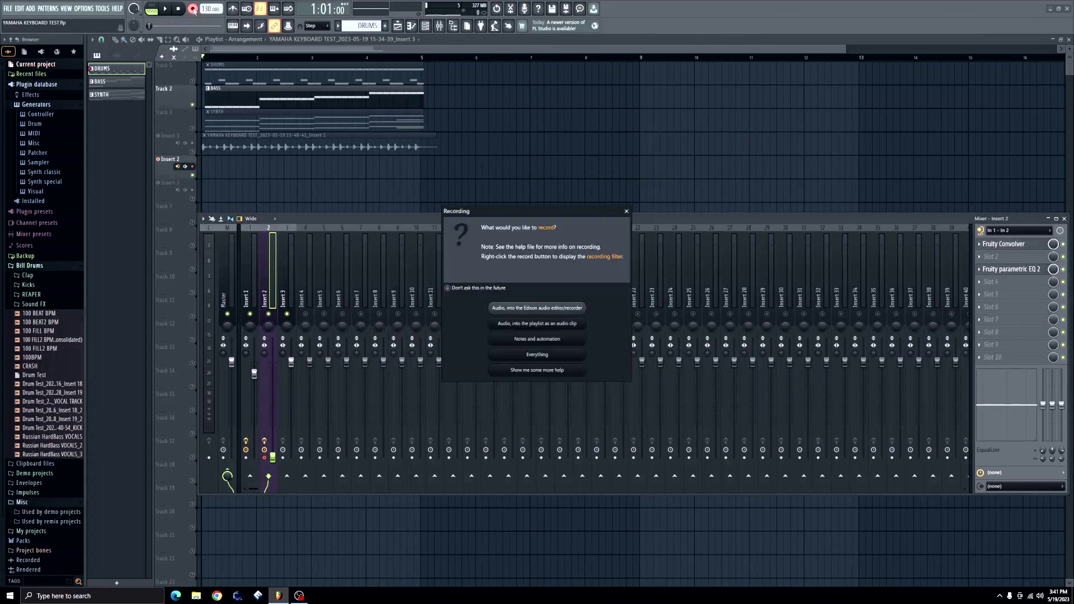
{"action": "left_click", "coordinate": [528, 326]}
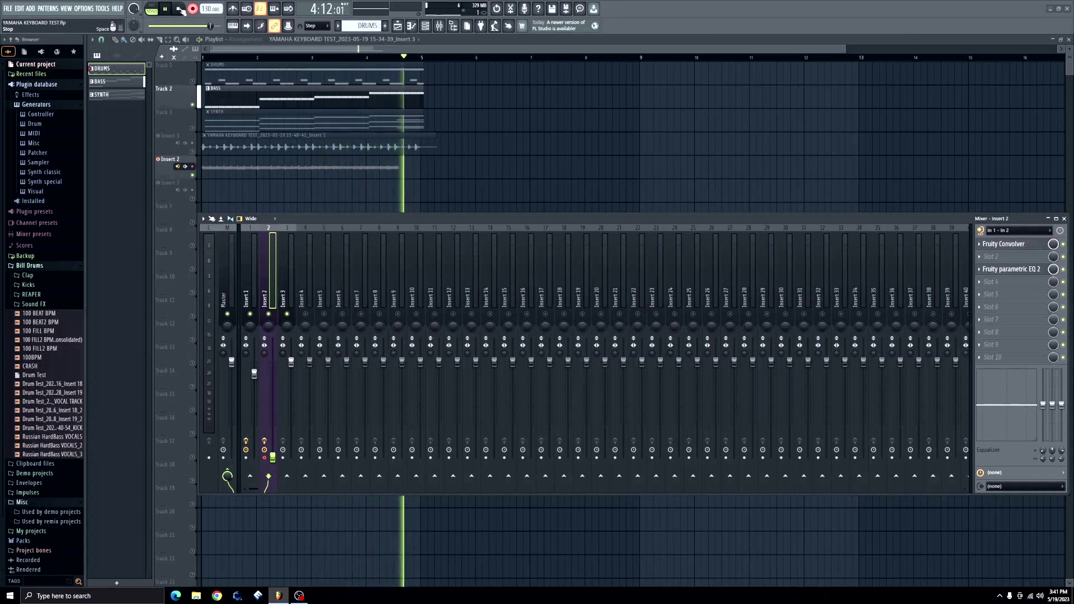
{"action": "left_click", "coordinate": [180, 9]}
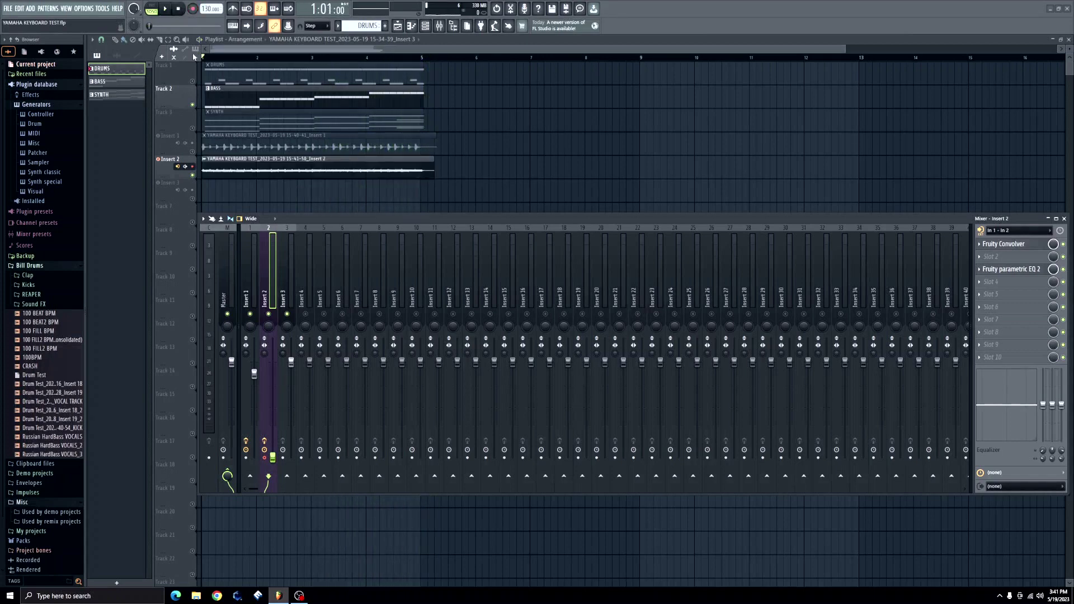
Step: Unmute SYNTH, mute BASS and the Insert 2 audio track, and set Insert 2's audio input to none
{"action": "left_click", "coordinate": [193, 129]}
{"action": "left_click", "coordinate": [192, 104]}
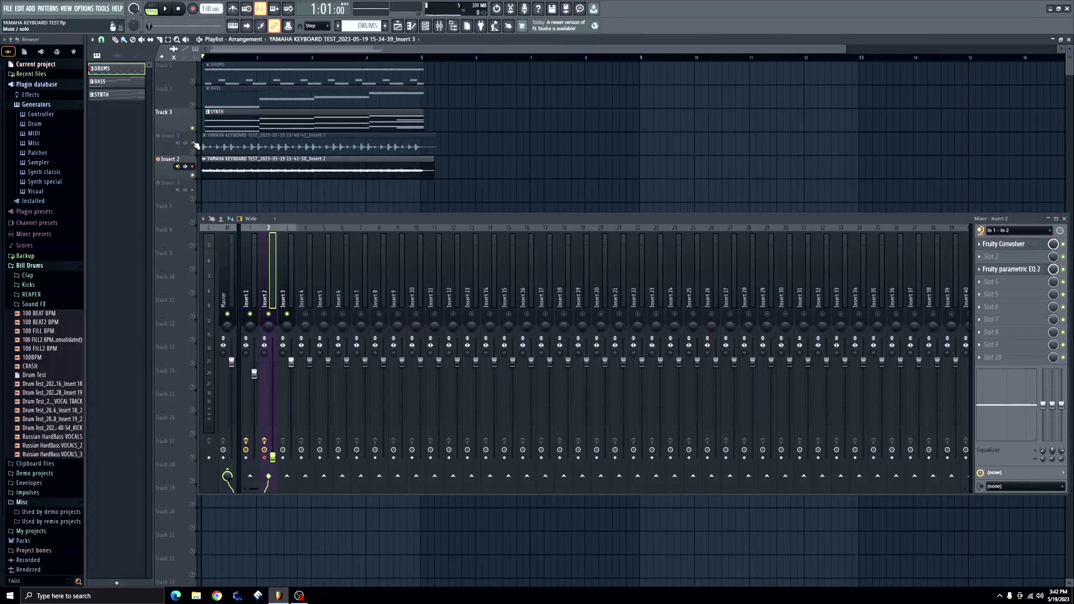
{"action": "left_click", "coordinate": [192, 175]}
{"action": "left_click", "coordinate": [178, 166]}
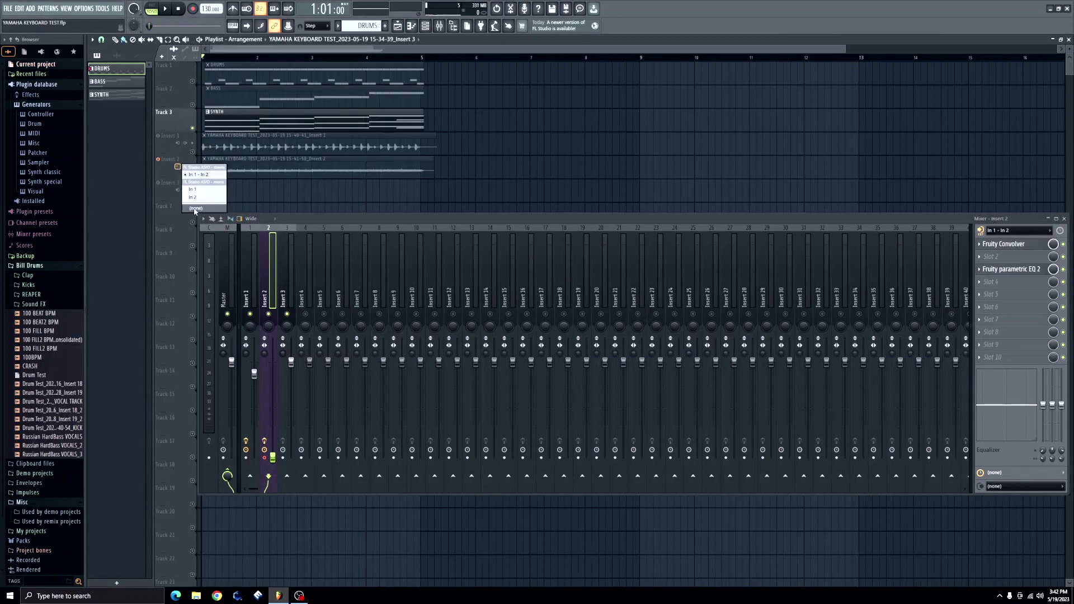
{"action": "left_click", "coordinate": [184, 208]}
Step: Set the Insert 3 audio track's input to In 1 - In 2, unmute it, and select Insert 3 in the mixer
{"action": "left_click", "coordinate": [178, 191]}
{"action": "left_click", "coordinate": [194, 202]}
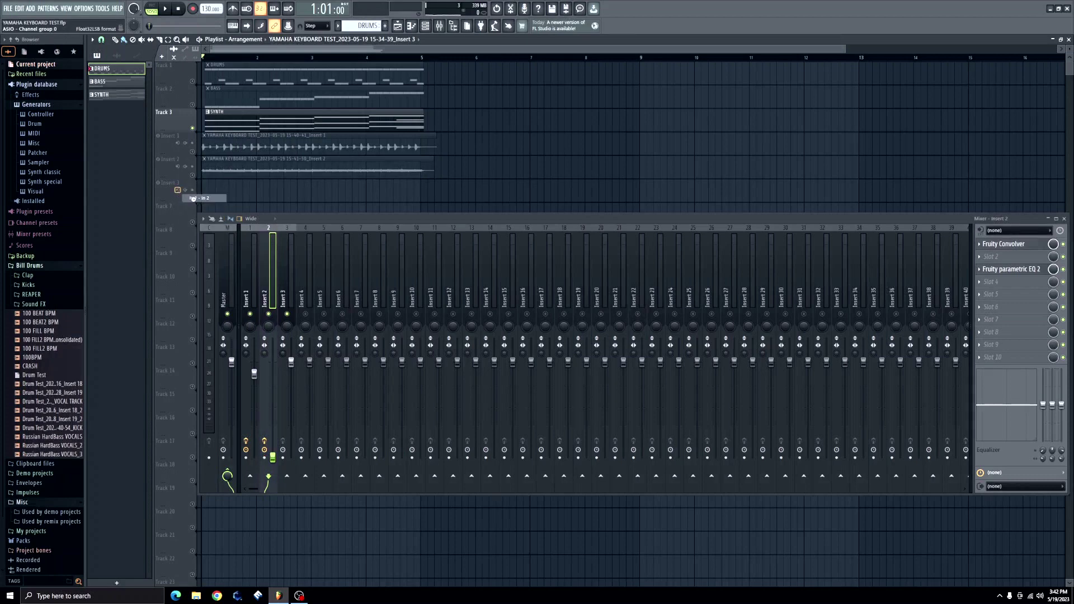
{"action": "left_click", "coordinate": [194, 200]}
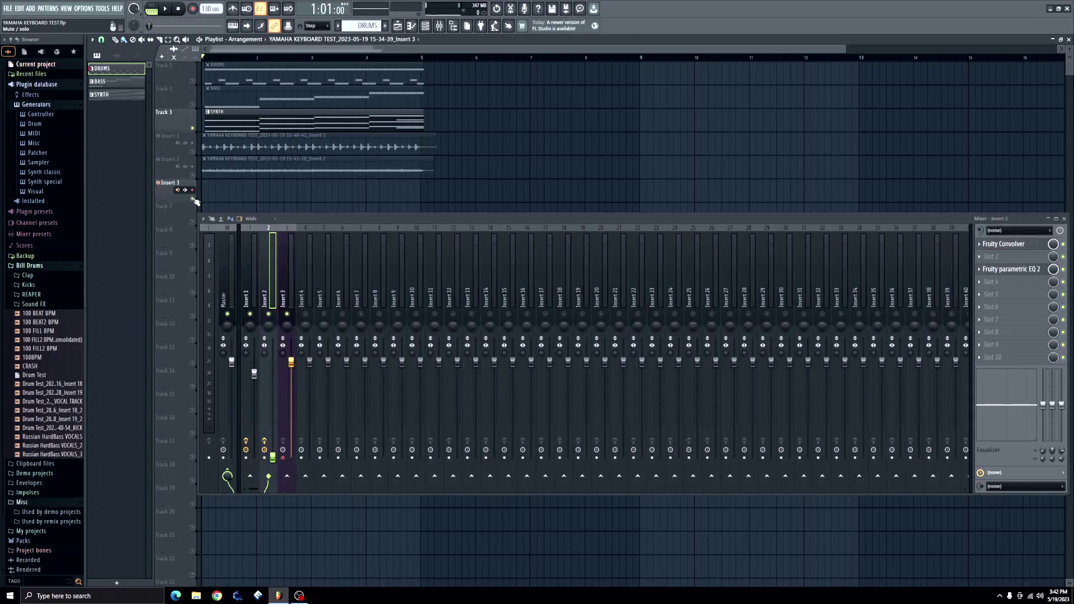
{"action": "left_click", "coordinate": [284, 261]}
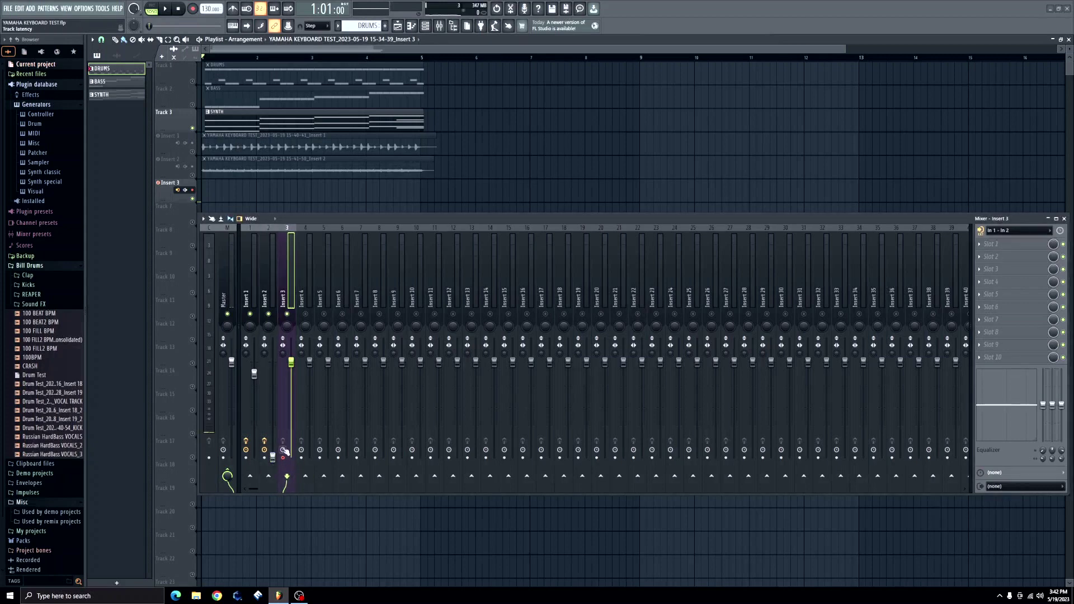
Step: Record the synth into the playlist as an audio clip, lowering Insert 3's fader almost to zero during the count-in, and stop
{"action": "left_click", "coordinate": [193, 9]}
{"action": "left_click", "coordinate": [527, 324]}
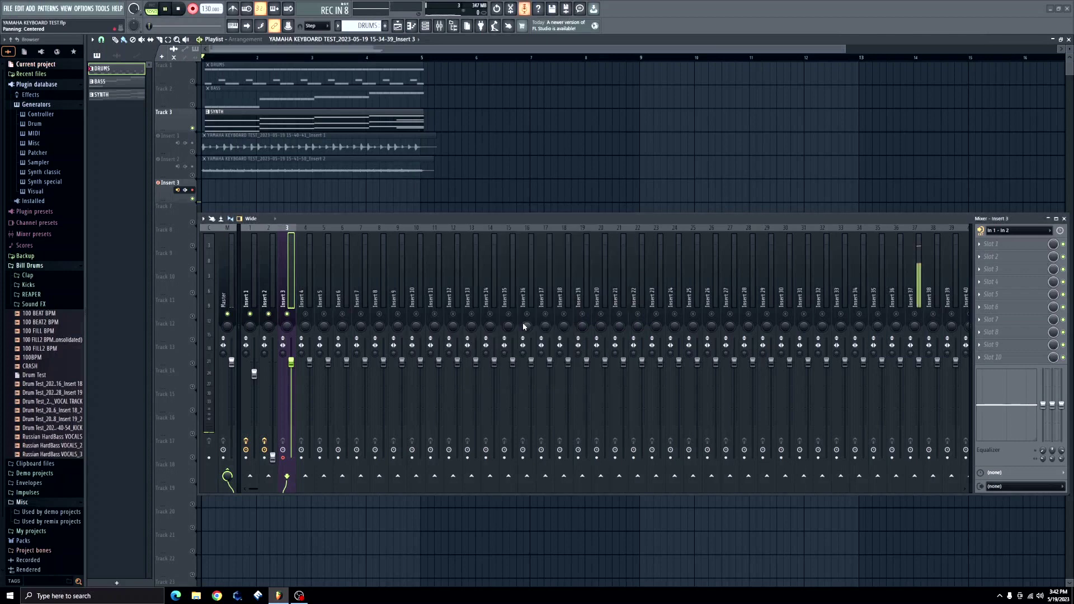
{"action": "left_click_drag", "start_coordinate": [291, 362], "coordinate": [292, 399]}
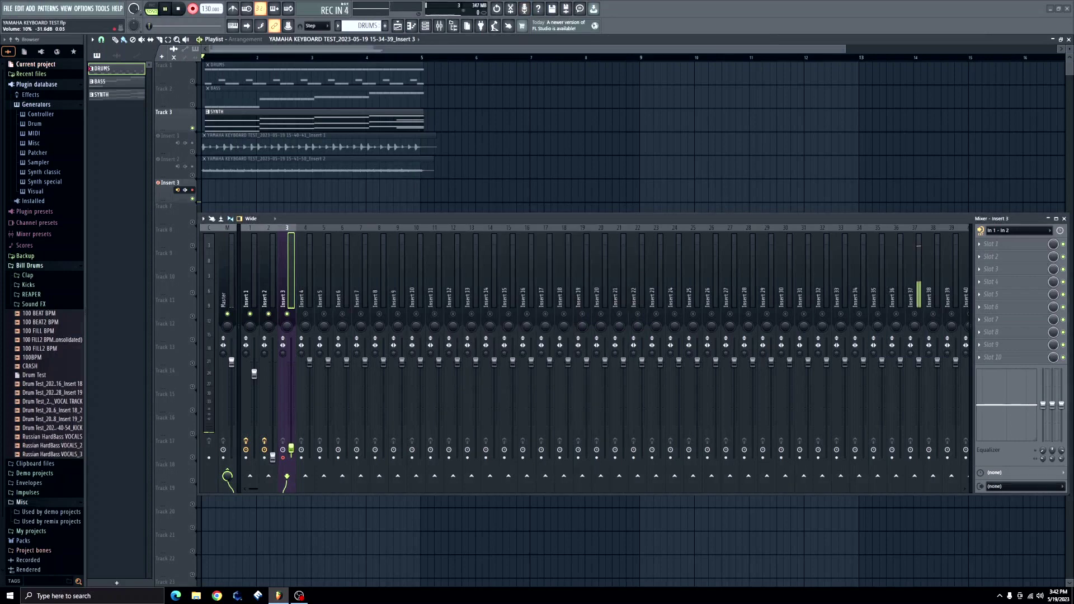
{"action": "left_click_drag", "start_coordinate": [291, 448], "coordinate": [293, 457]}
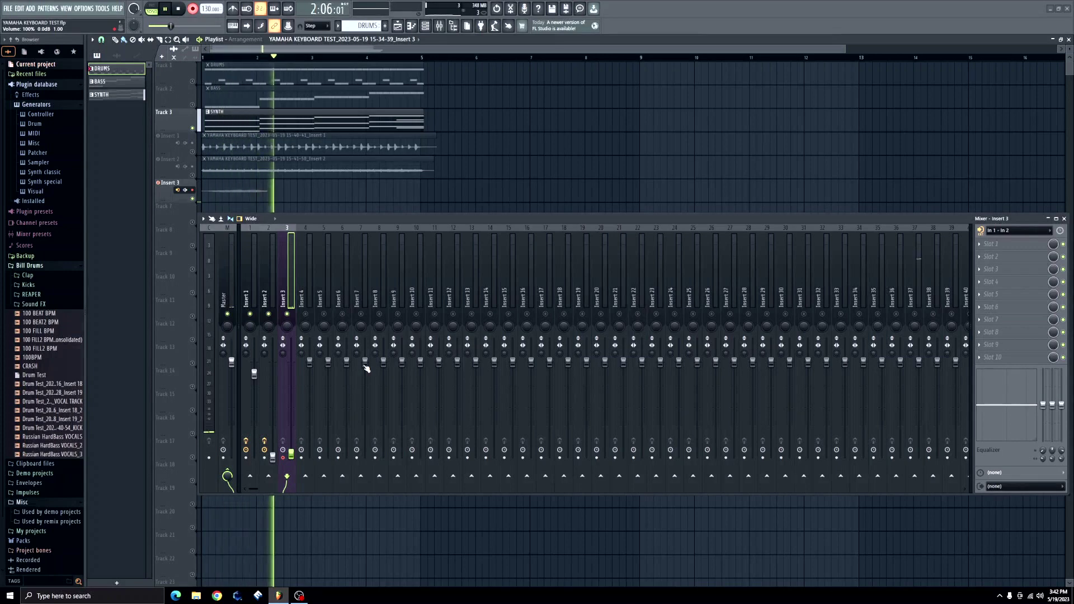
{"action": "left_click", "coordinate": [180, 10]}
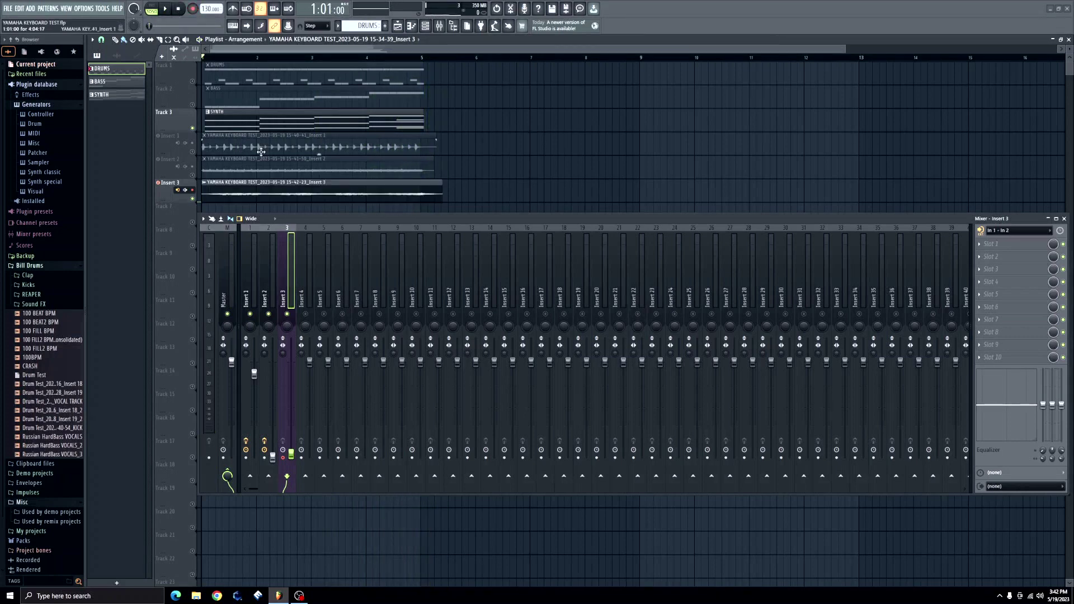
Step: Unmute the Insert 1 and Insert 2 audio tracks, set Insert 3's audio input to none, and mute SYNTH
{"action": "right_click", "coordinate": [158, 183]}
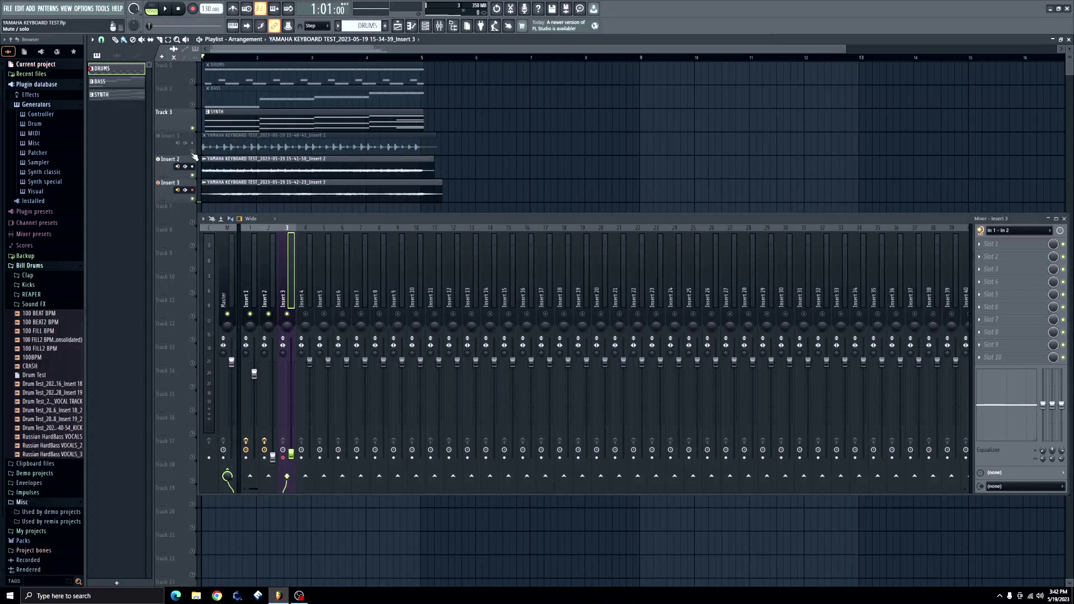
{"action": "left_click", "coordinate": [178, 190]}
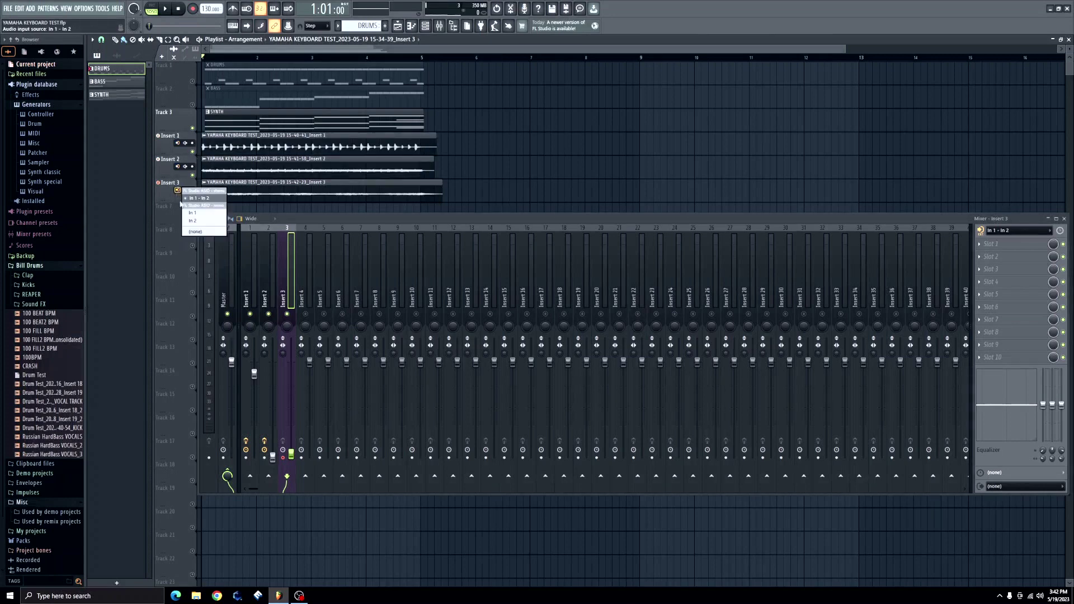
{"action": "left_click", "coordinate": [197, 233]}
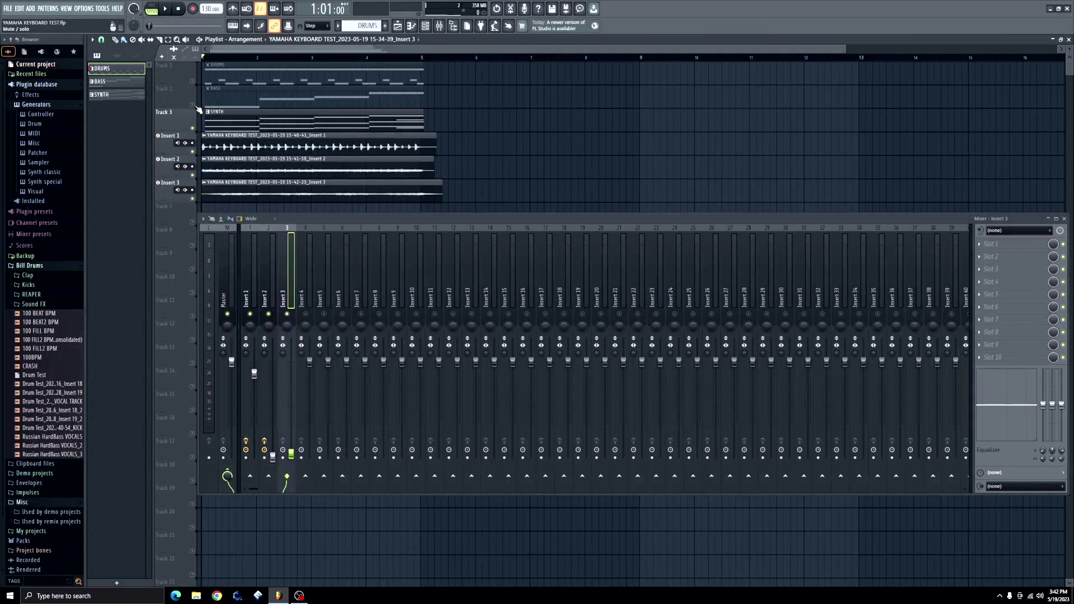
{"action": "left_click", "coordinate": [193, 129]}
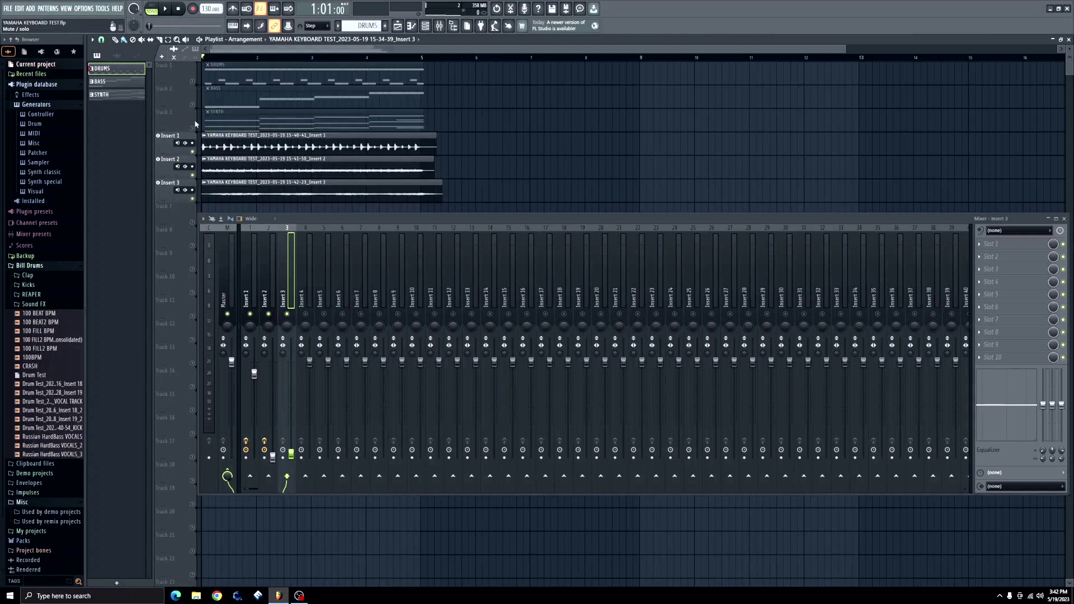
Step: Play back the recorded clips and raise the Insert 2 and Insert 3 faders level with Insert 1's
{"action": "left_click", "coordinate": [166, 9]}
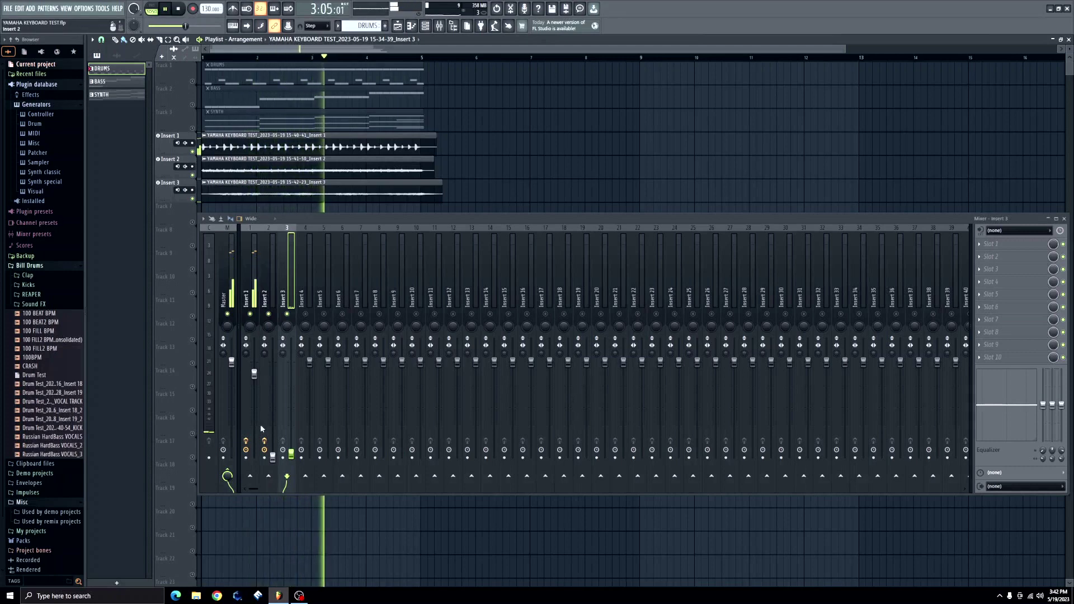
{"action": "left_click_drag", "start_coordinate": [273, 455], "coordinate": [273, 373]}
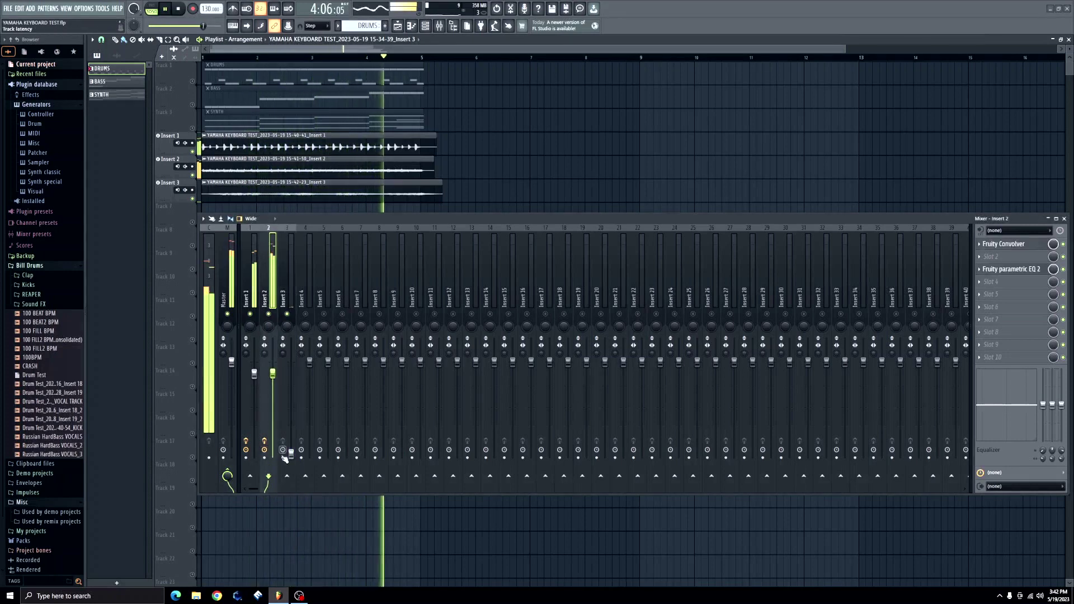
{"action": "left_click_drag", "start_coordinate": [291, 452], "coordinate": [291, 373]}
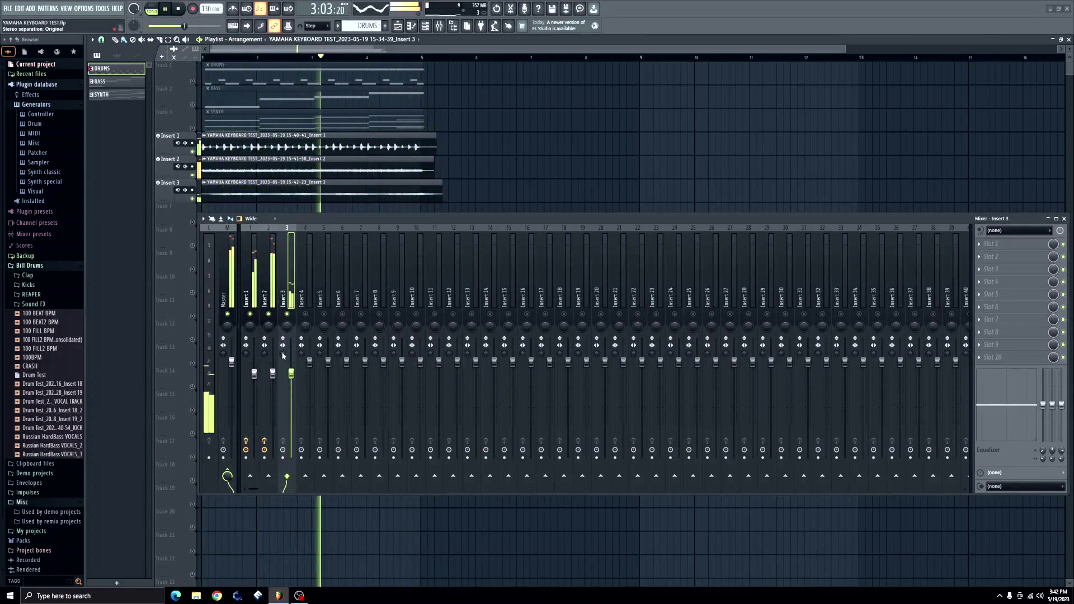
Step: Lower Insert 2's fader to 67%, adjust Insert 3's stereo separation, and stop playback
{"action": "left_click_drag", "start_coordinate": [272, 373], "coordinate": [272, 393]}
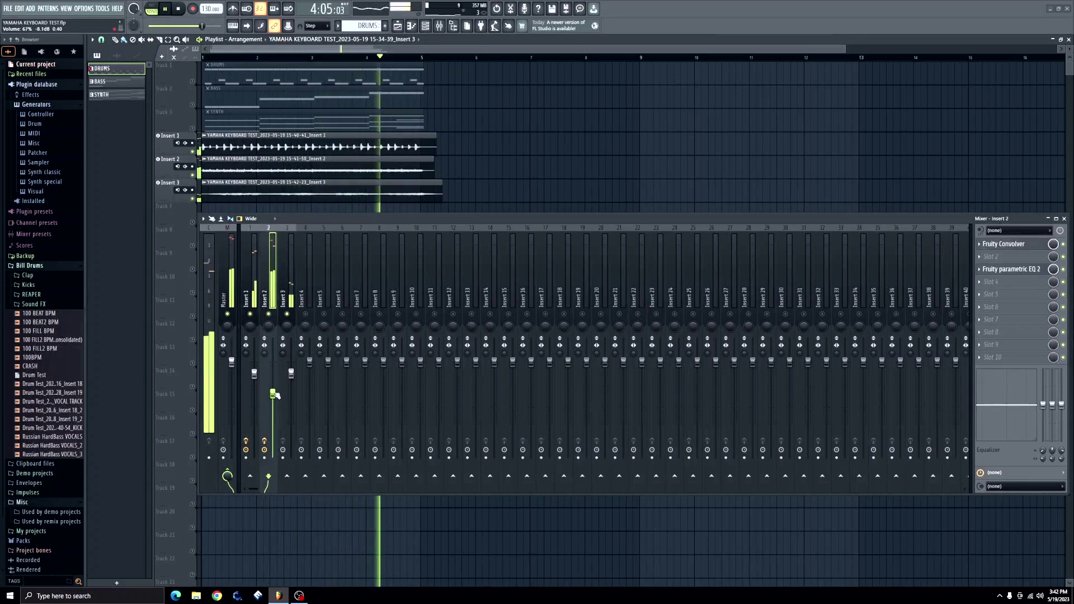
{"action": "left_click", "coordinate": [283, 353]}
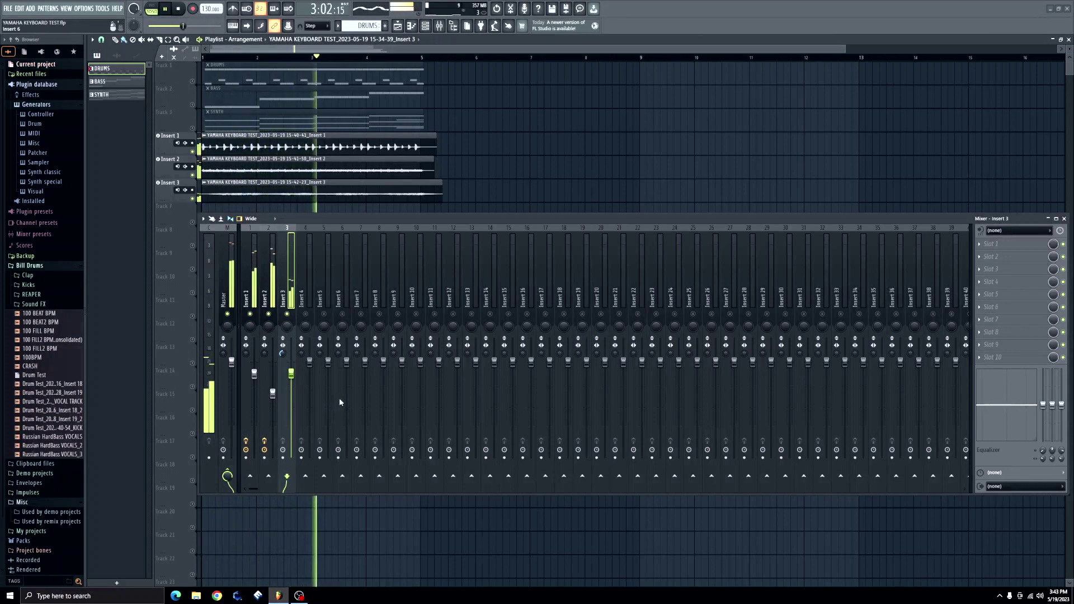
{"action": "left_click", "coordinate": [180, 9]}
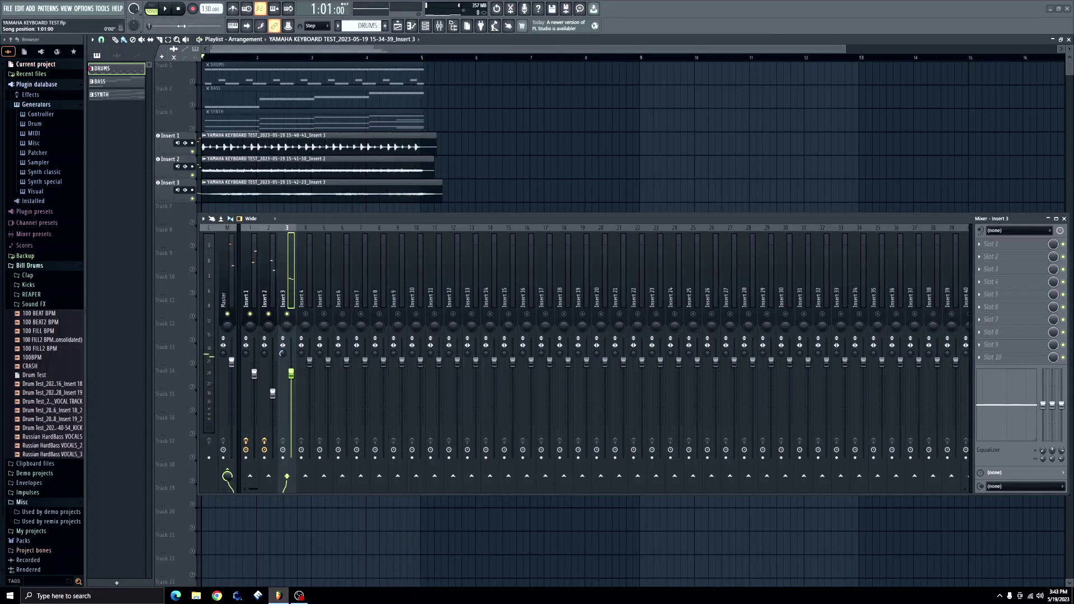